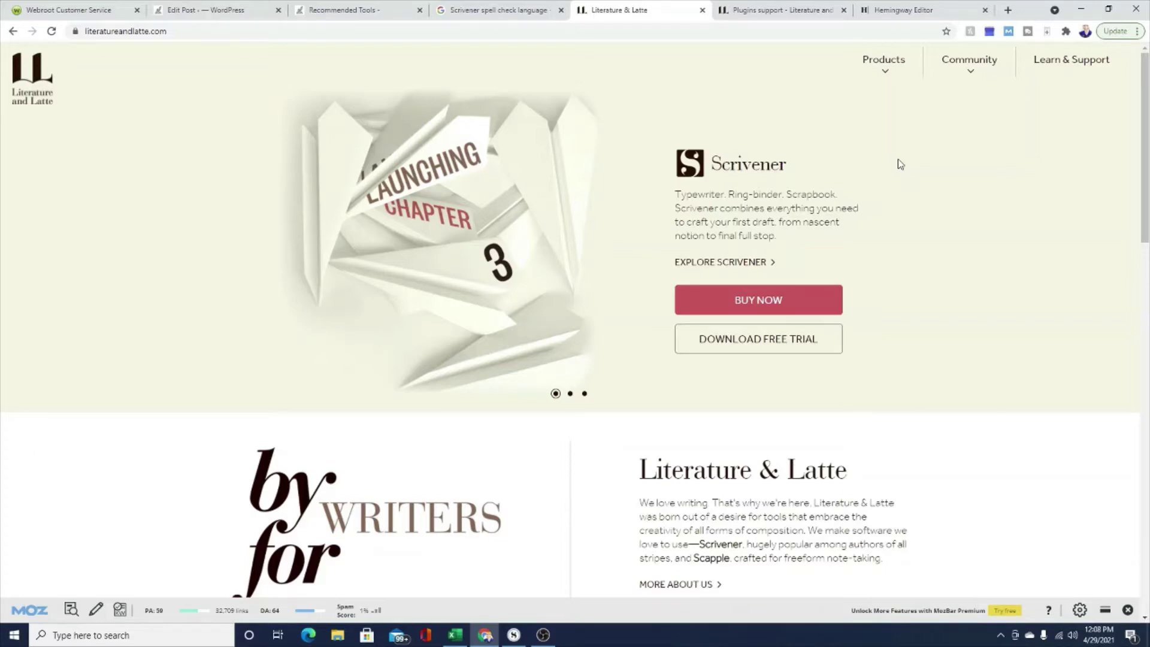
# Step: Bring the Example Short Story project forward and scroll up to the SHORT STORY MANUSCRIPT FORMAT title
pyautogui.click(518, 639)
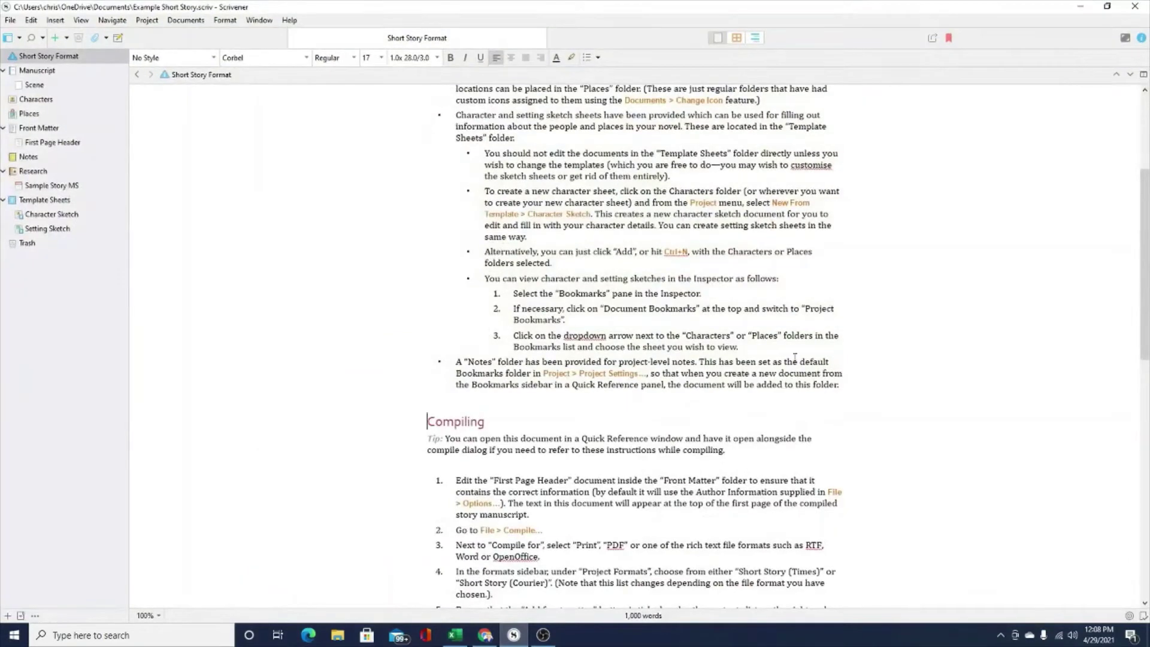
pyautogui.scroll(5, 800, 362)
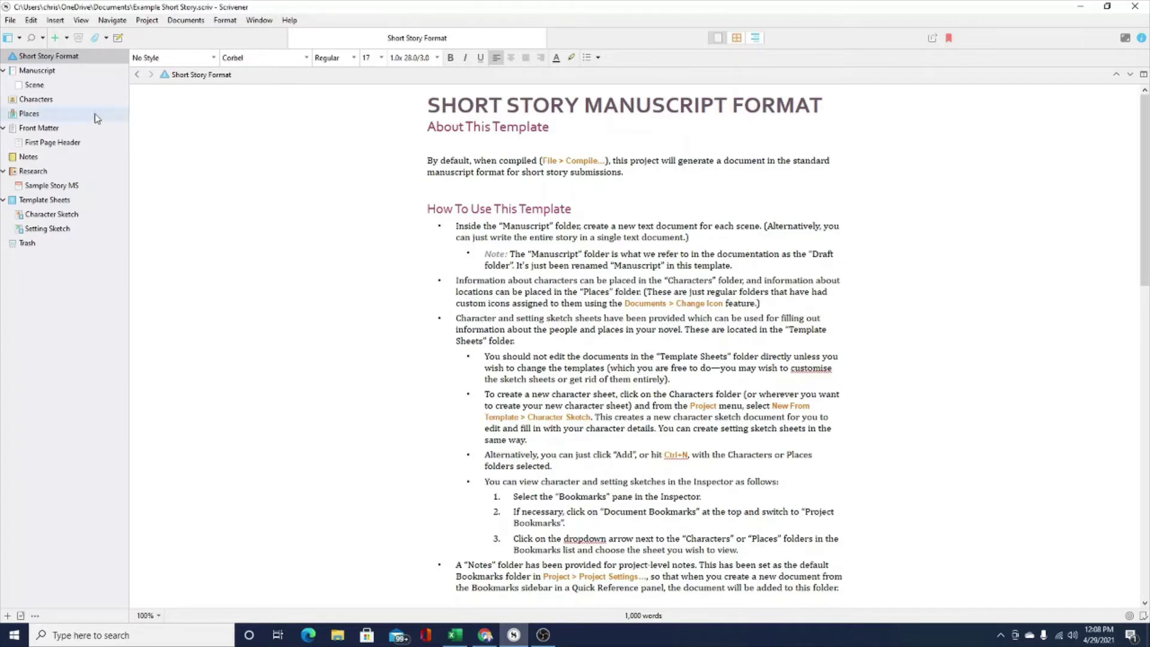
# Step: Run Edit > Spelling on the template, review the flagged word PDF, and close the checker
pyautogui.click(31, 20)
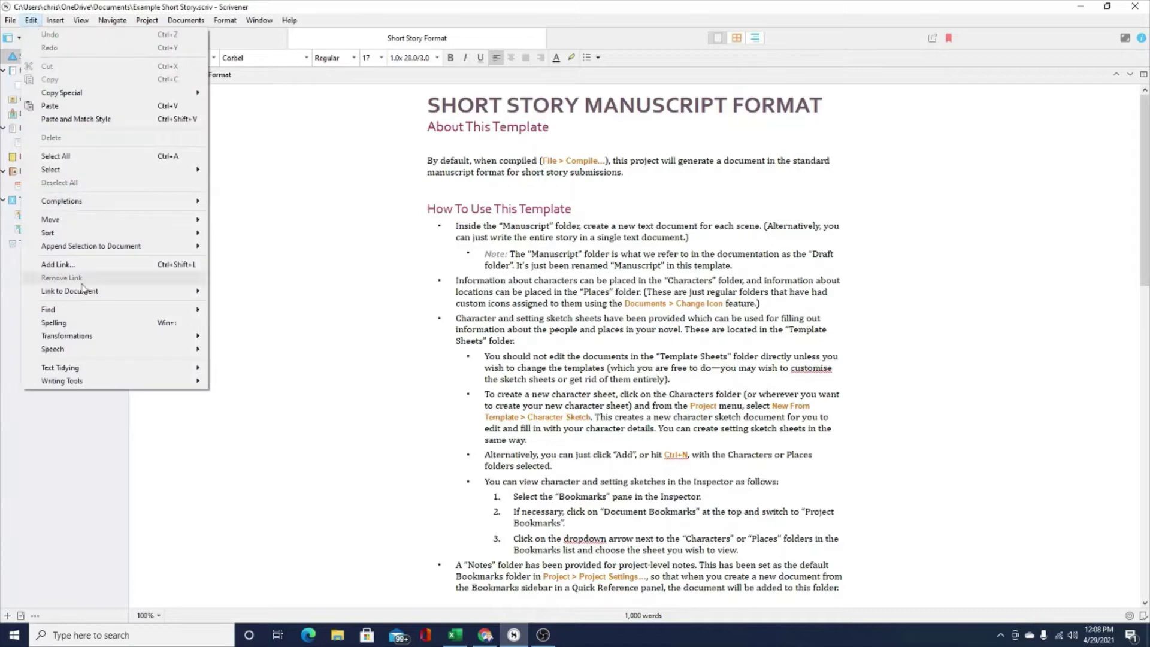
pyautogui.click(54, 324)
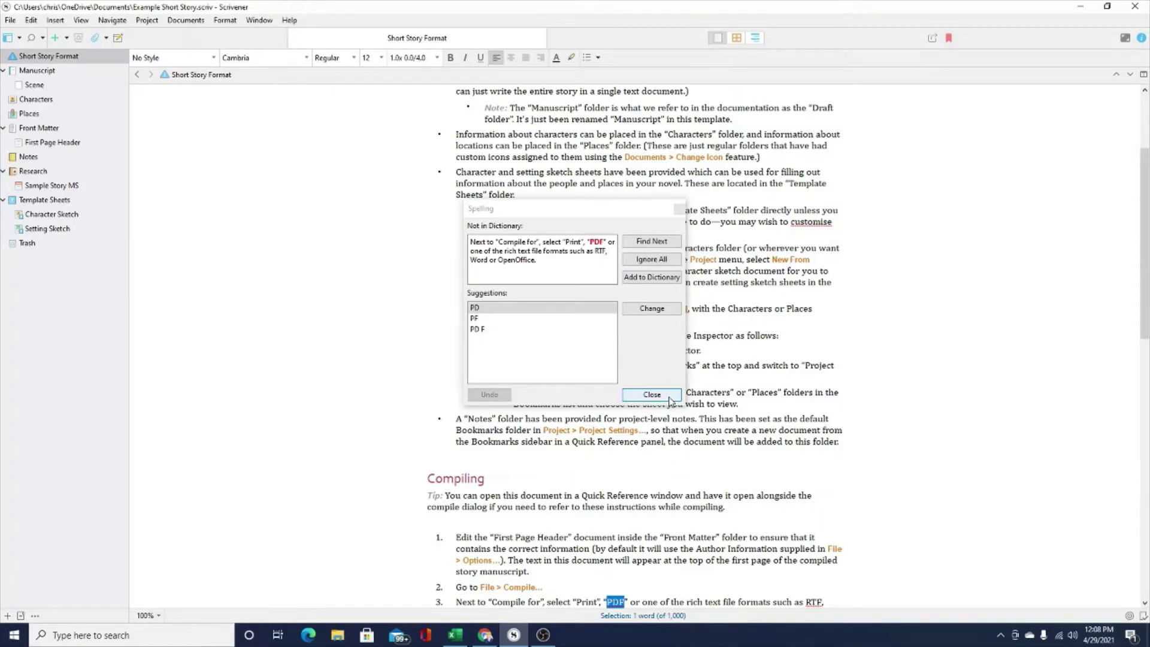
pyautogui.click(668, 397)
# Step: Select the character and place folder paragraphs, spell-check them, and leave the flagged 'dropdown' unchanged
pyautogui.click(449, 133)
pyautogui.moveTo(449, 133); pyautogui.dragTo(553, 321)
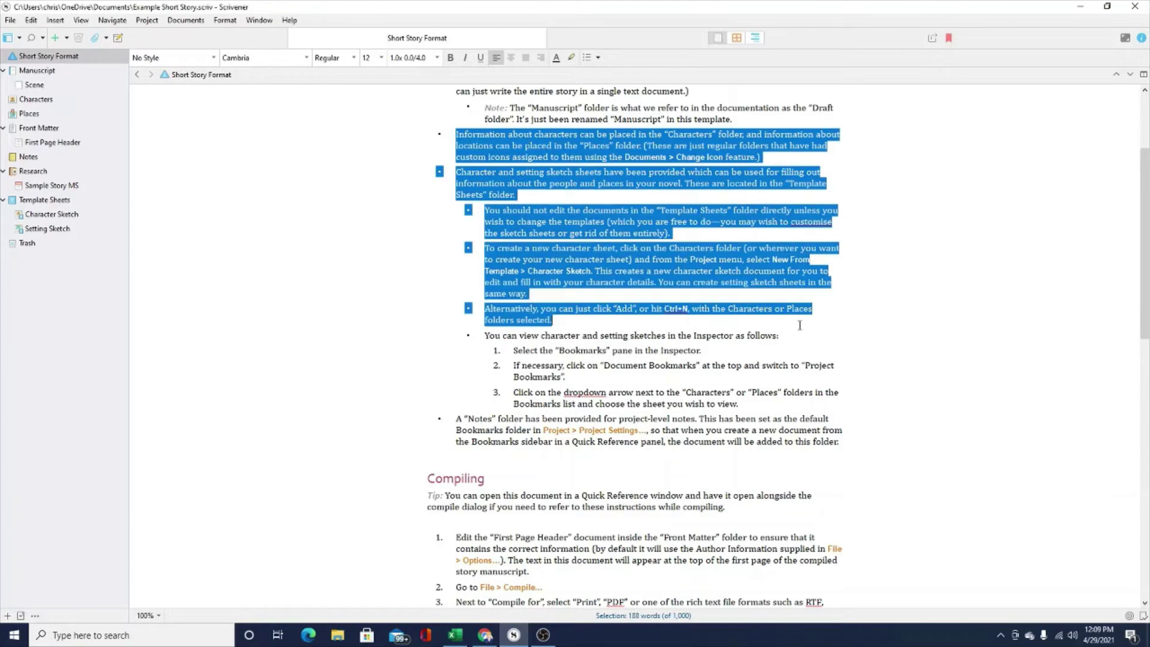
pyautogui.rightClick(599, 264)
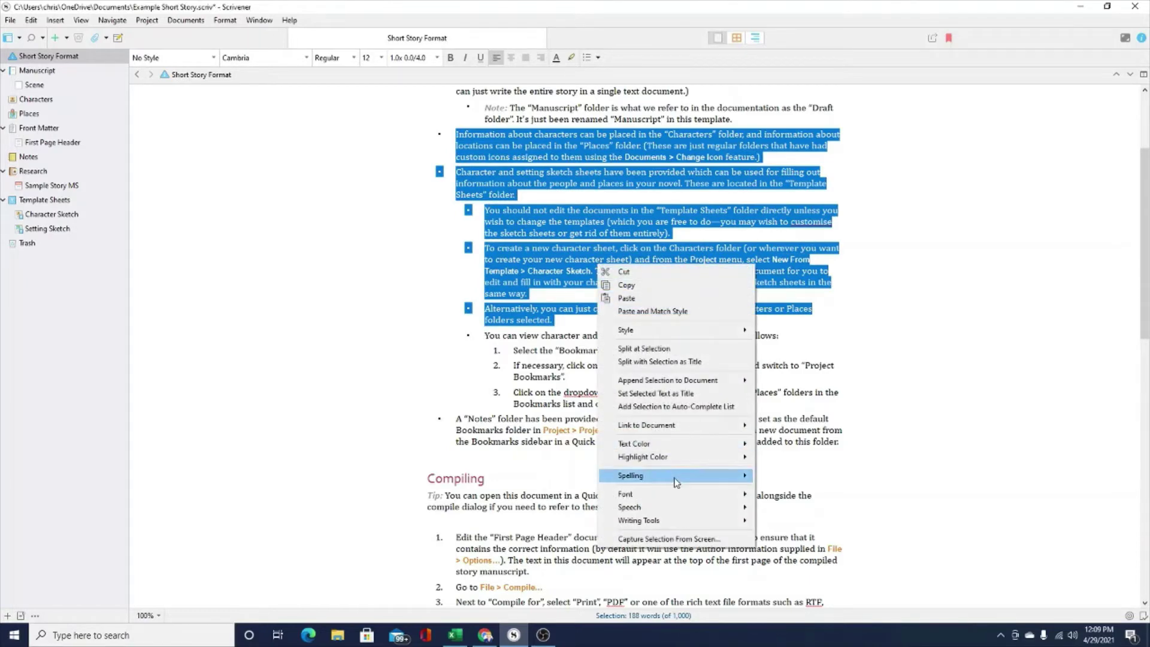
pyautogui.moveTo(675, 482)
pyautogui.click(799, 475)
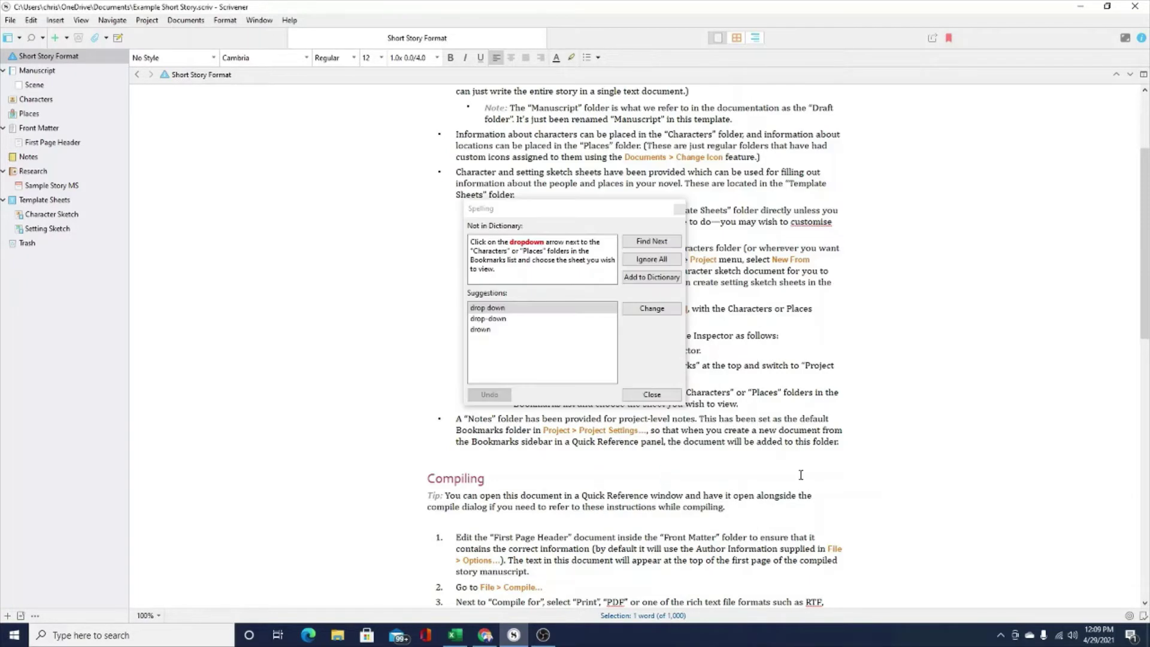
pyautogui.click(667, 394)
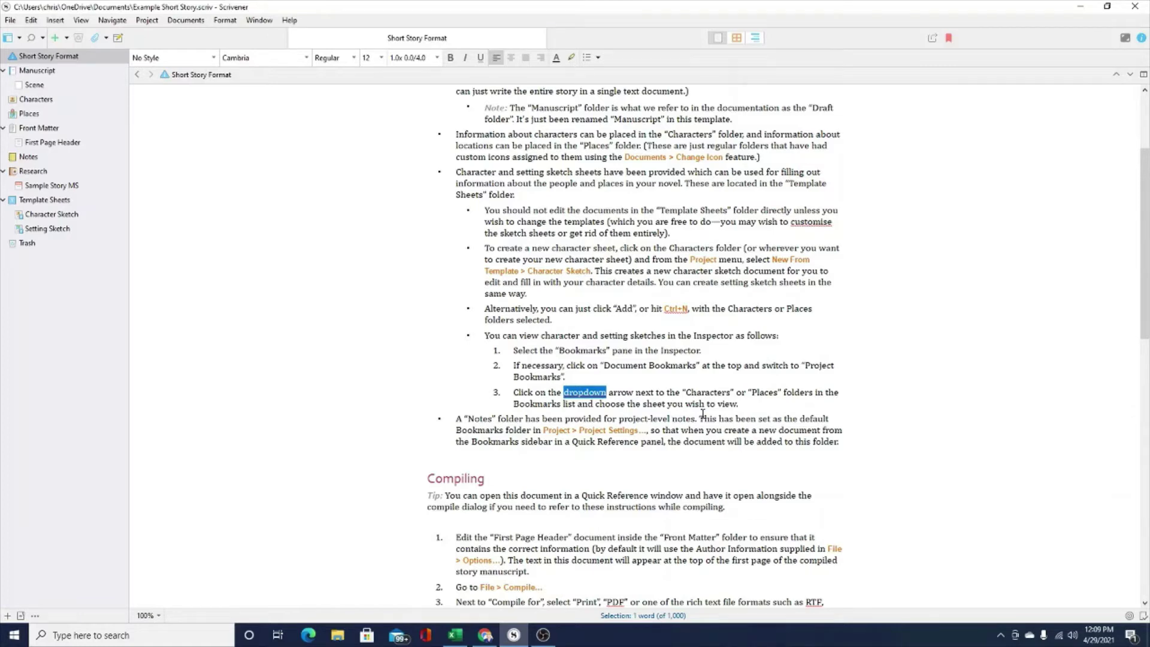
pyautogui.hotkey('ctrl', 'a')
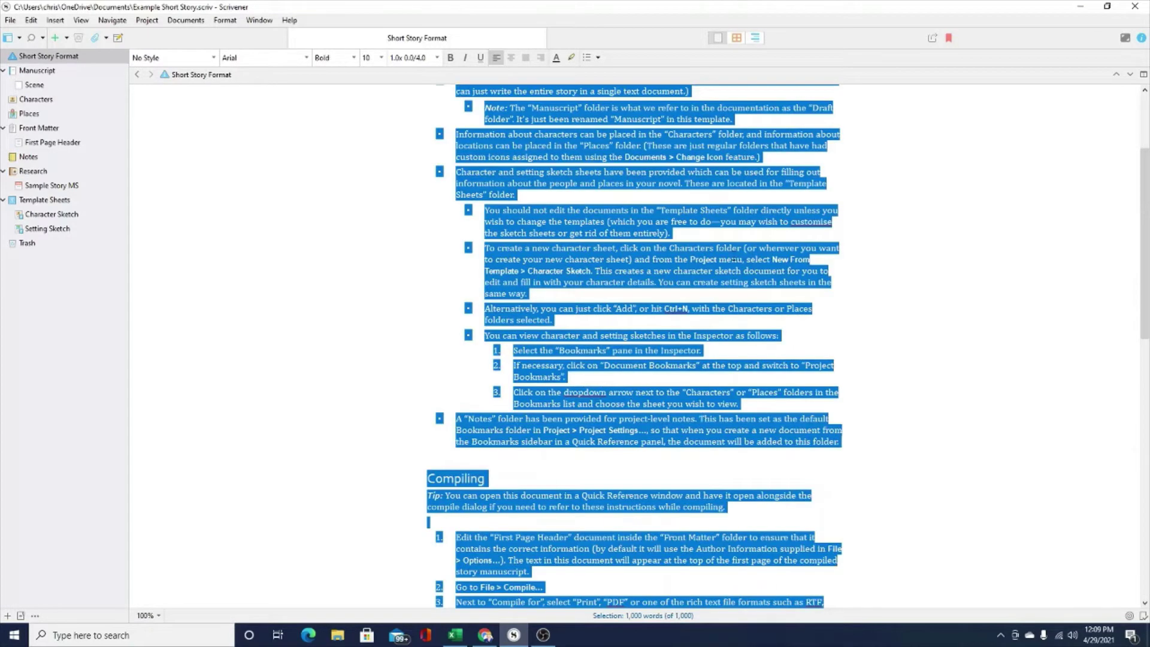
pyautogui.rightClick(727, 255)
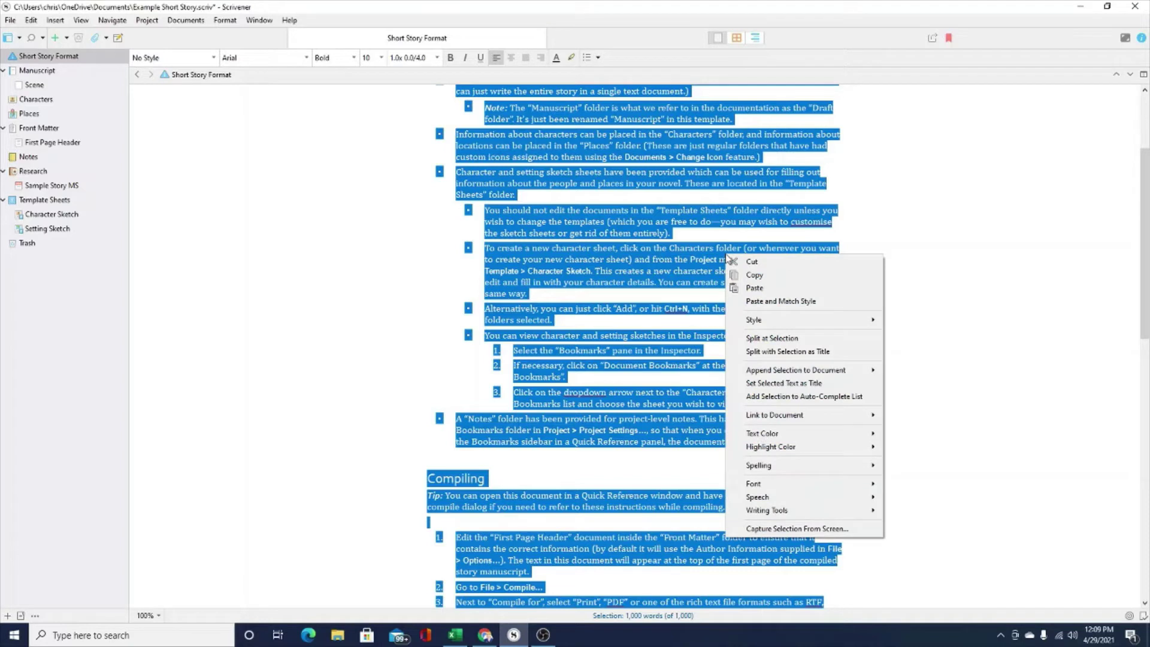
pyautogui.moveTo(776, 472)
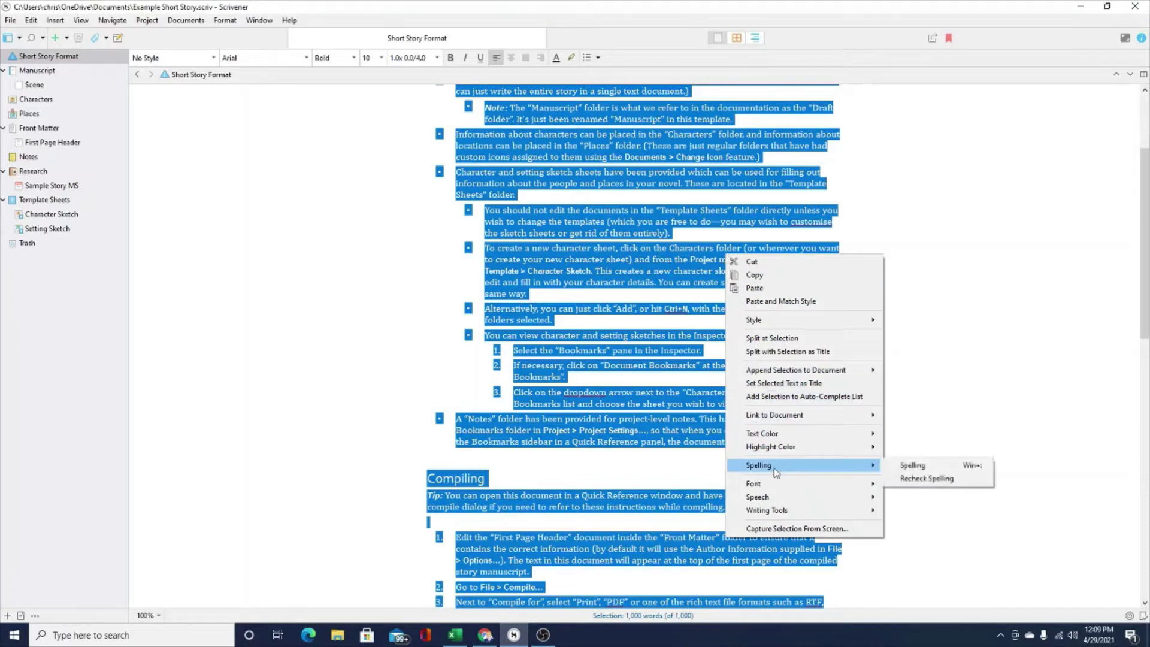
pyautogui.click(1018, 341)
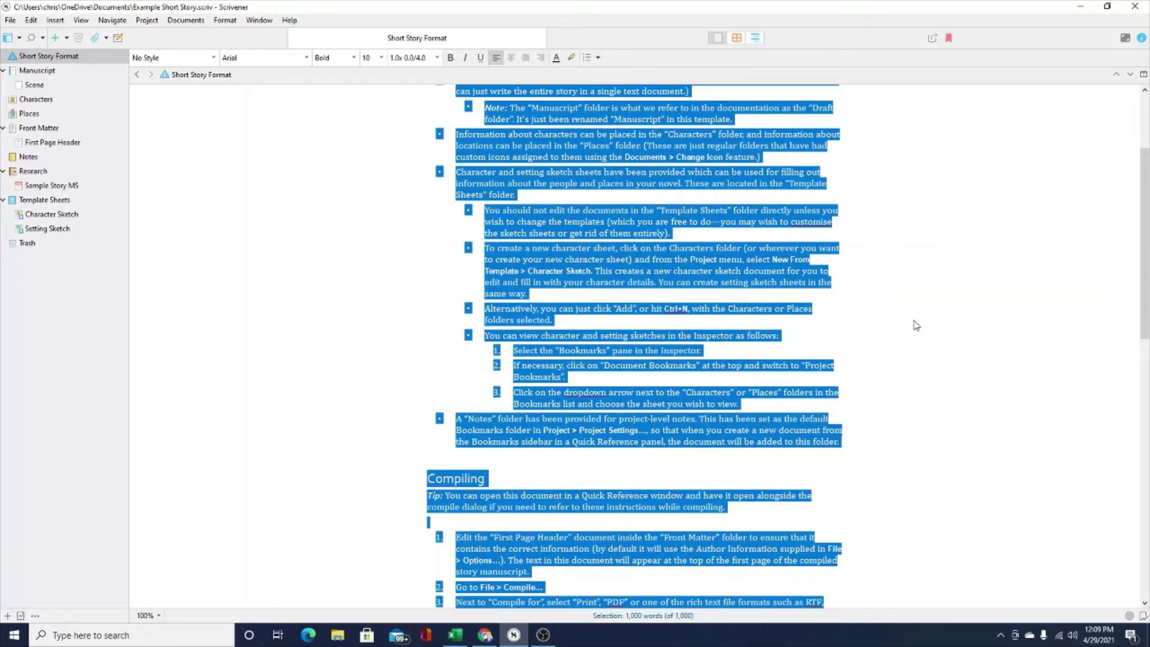
pyautogui.click(485, 210)
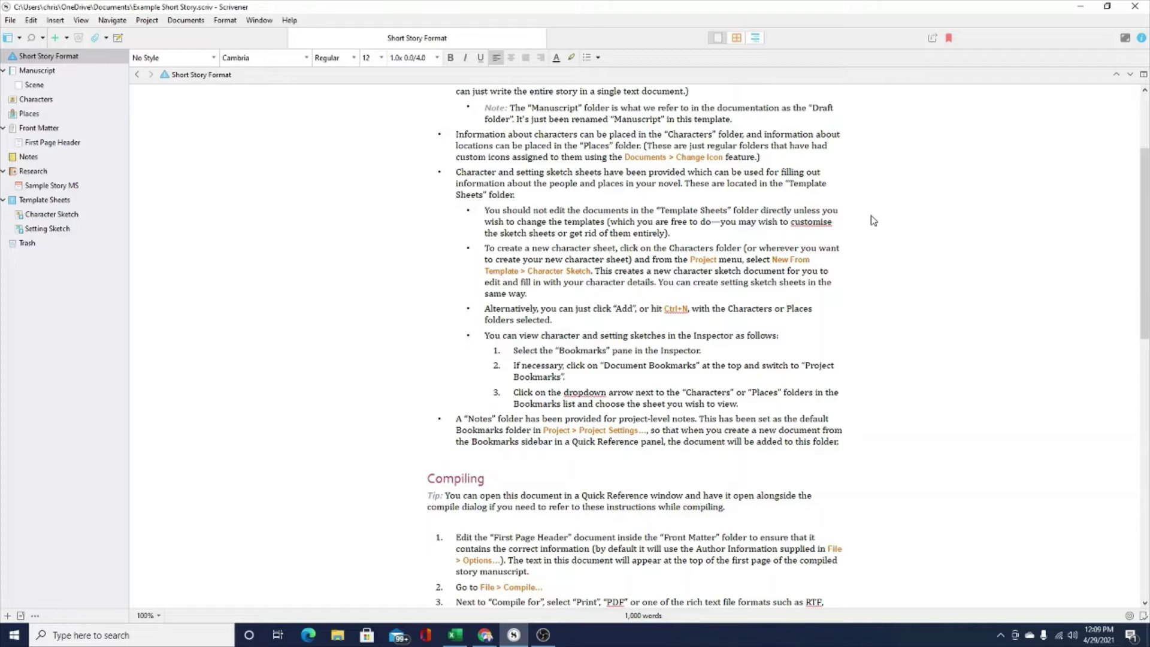
# Step: Use Edit > Select > Select Similar Formatting to select text matching the current formatting
pyautogui.click(31, 20)
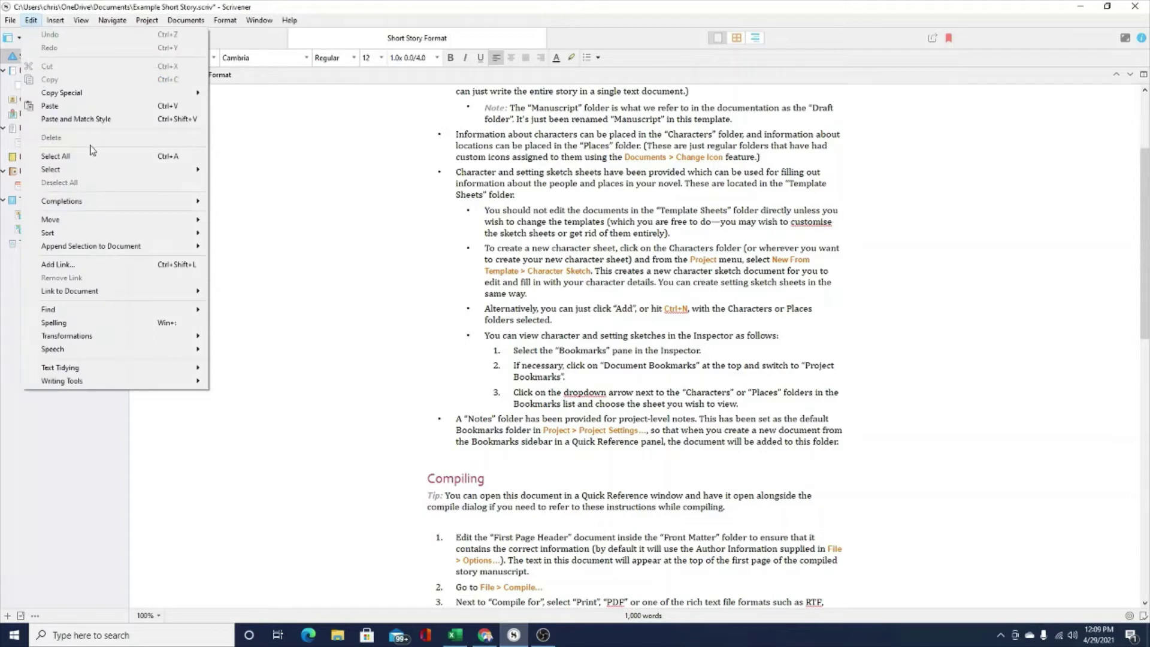
pyautogui.moveTo(150, 174)
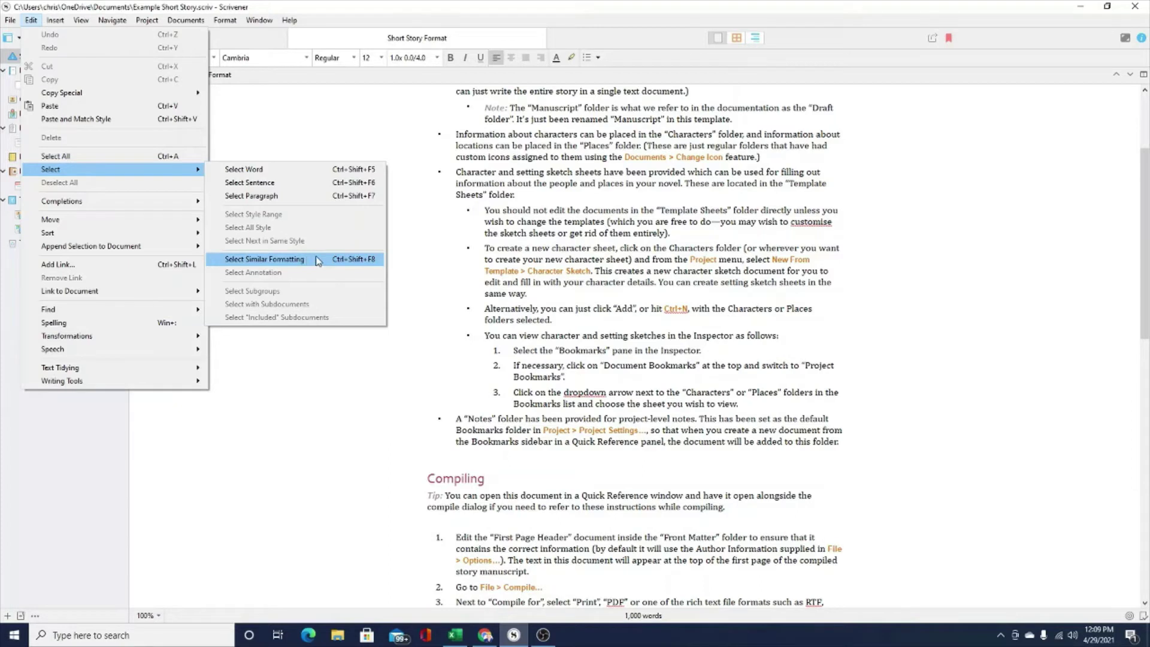
pyautogui.click(317, 260)
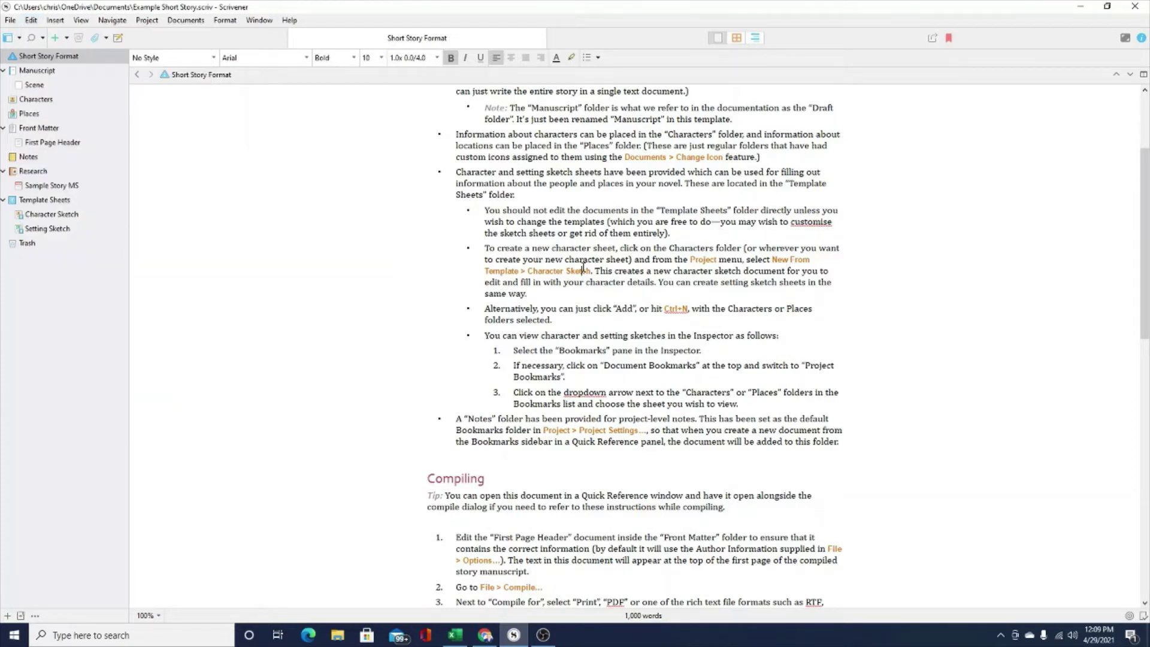
# Step: Browse the Edit menu's Text Tidying and Writing Tools submenus to reach Name Generator
pyautogui.click(31, 20)
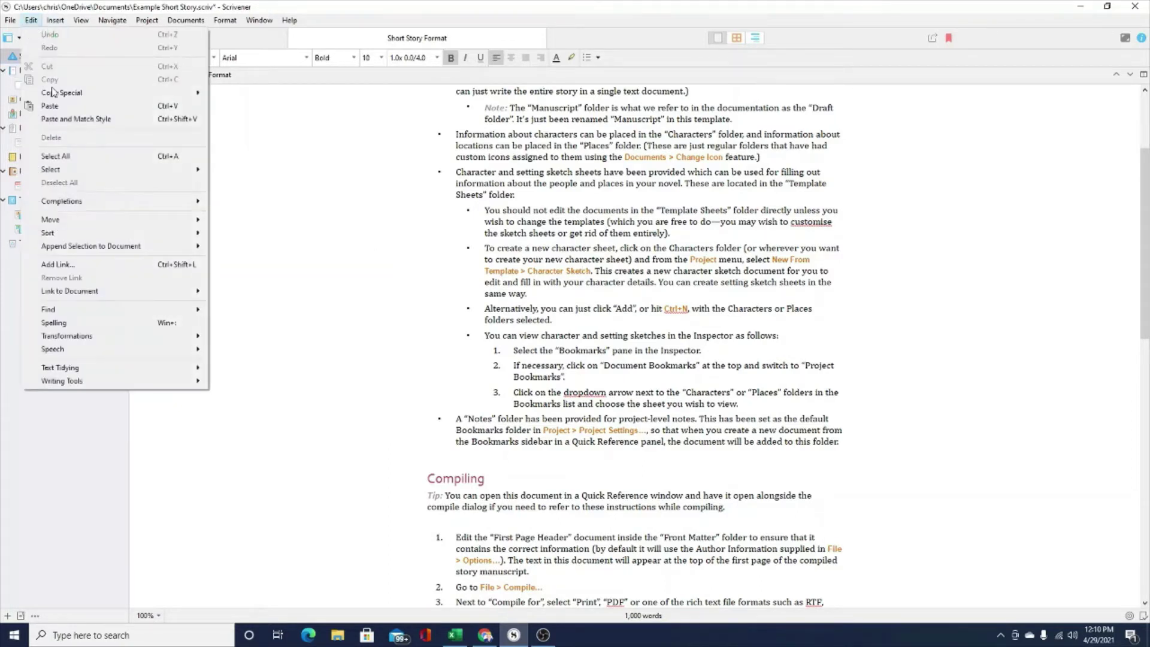
pyautogui.moveTo(142, 373)
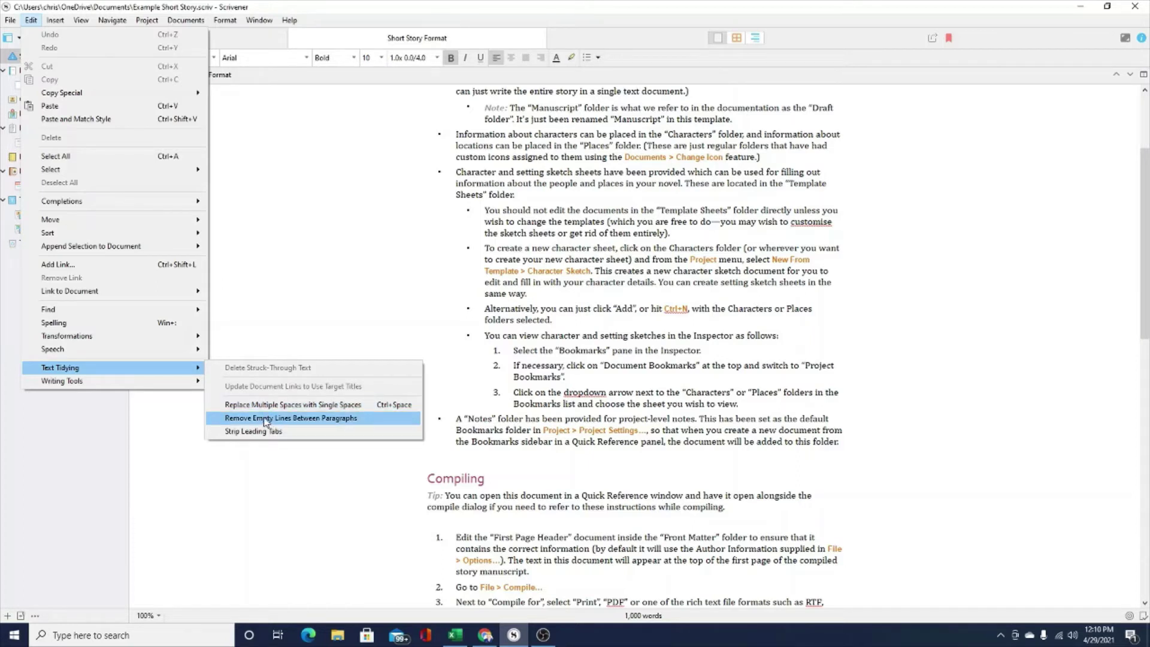
pyautogui.moveTo(186, 386)
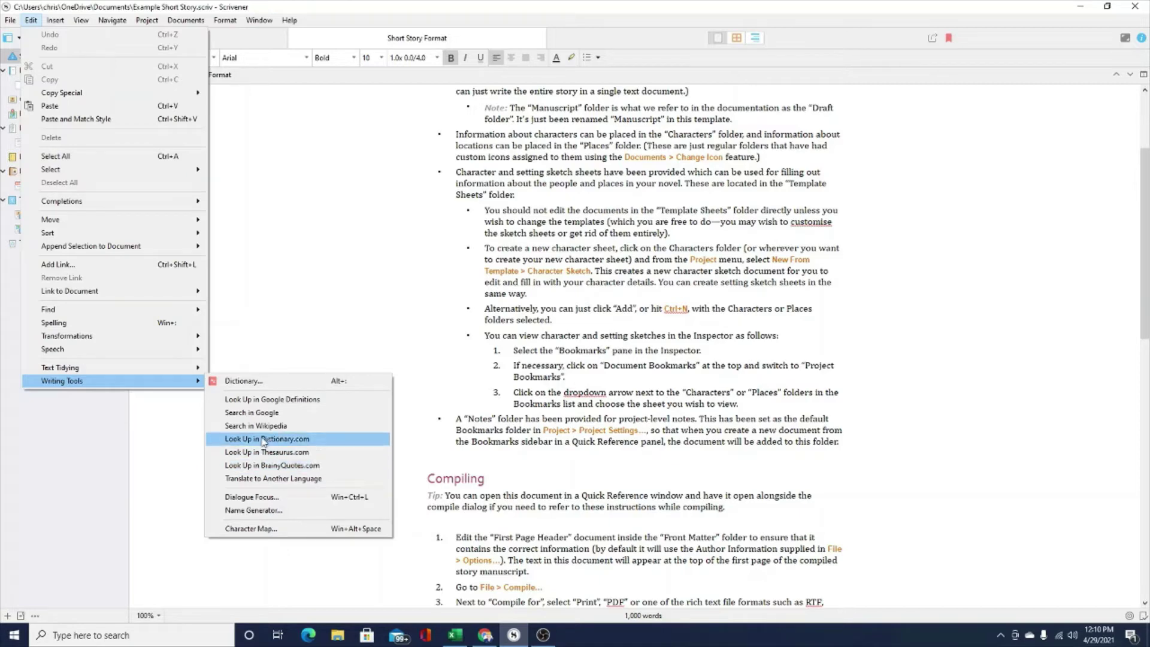
# Step: Open the Name Generator, scroll through its name lists, and close it
pyautogui.click(298, 511)
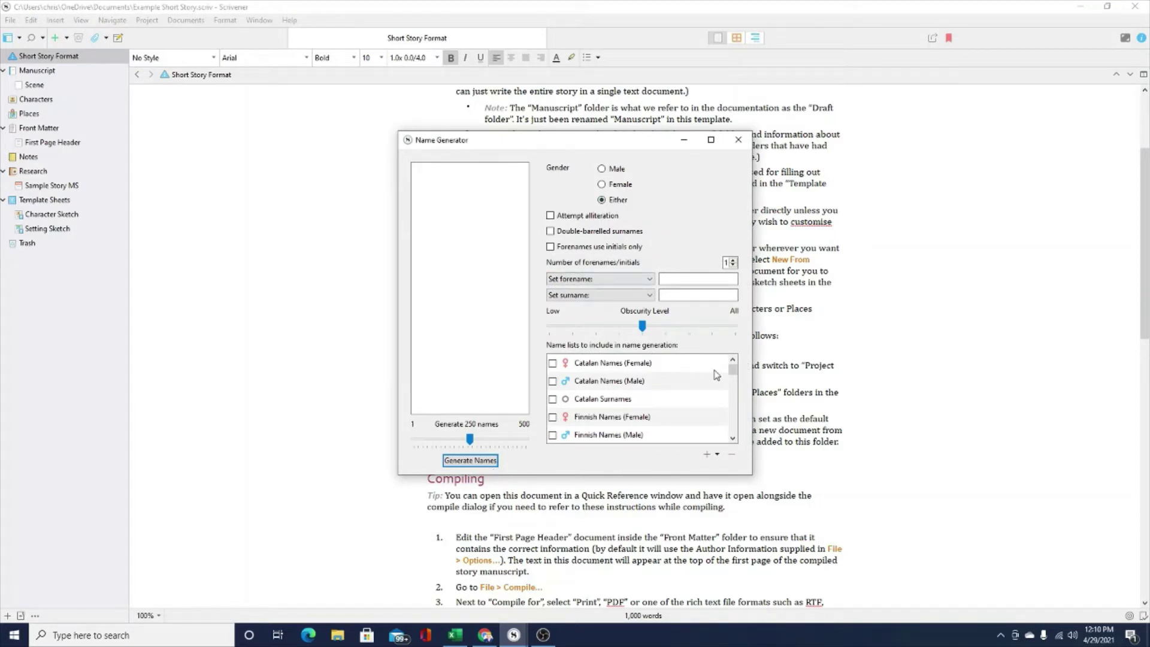
pyautogui.moveTo(732, 369); pyautogui.dragTo(732, 344)
pyautogui.click(737, 140)
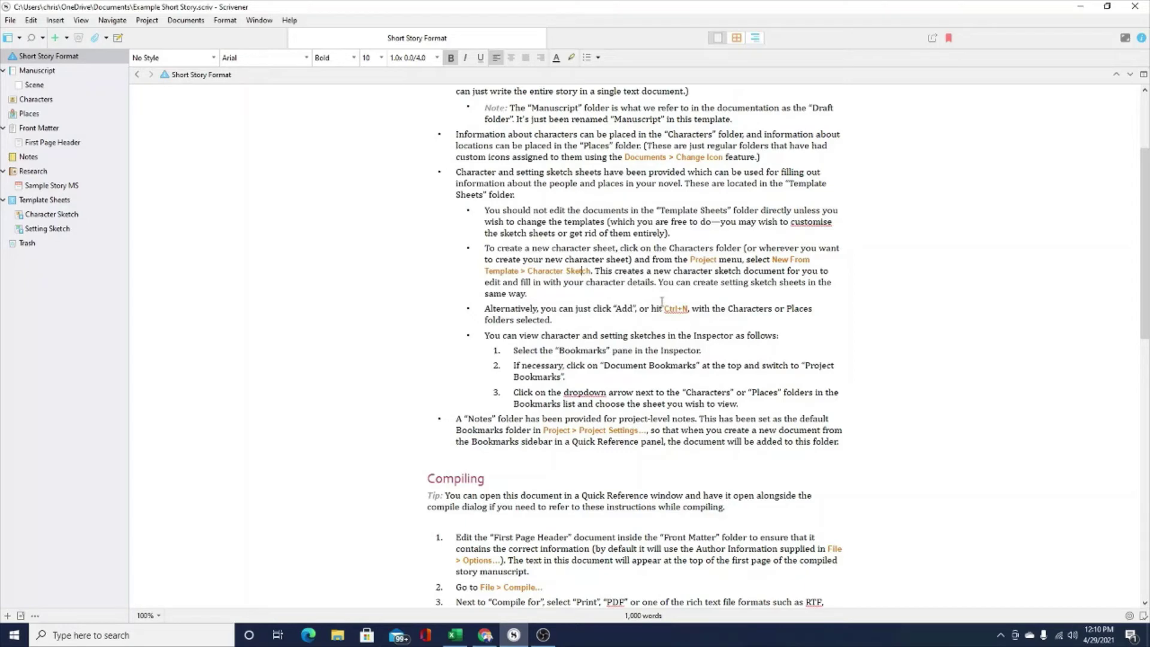
# Step: In a new browser tab, search for Grammarly and open the Grammarly website
pyautogui.click(486, 636)
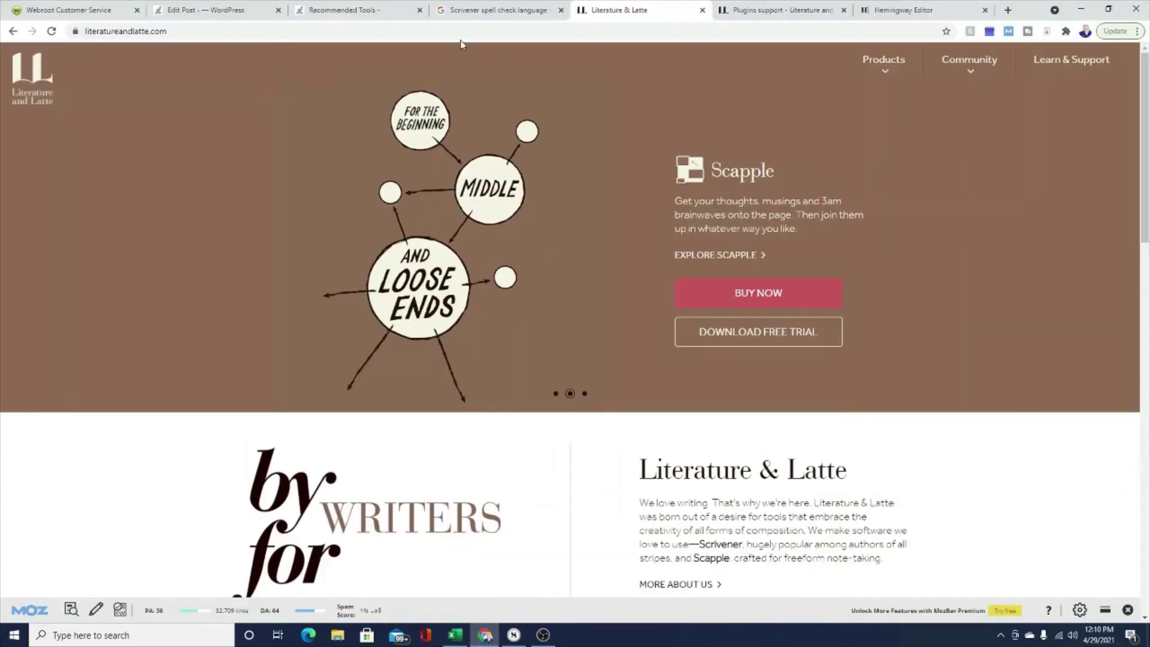
pyautogui.click(1008, 10)
pyautogui.write('Gramm')
pyautogui.press('Return')
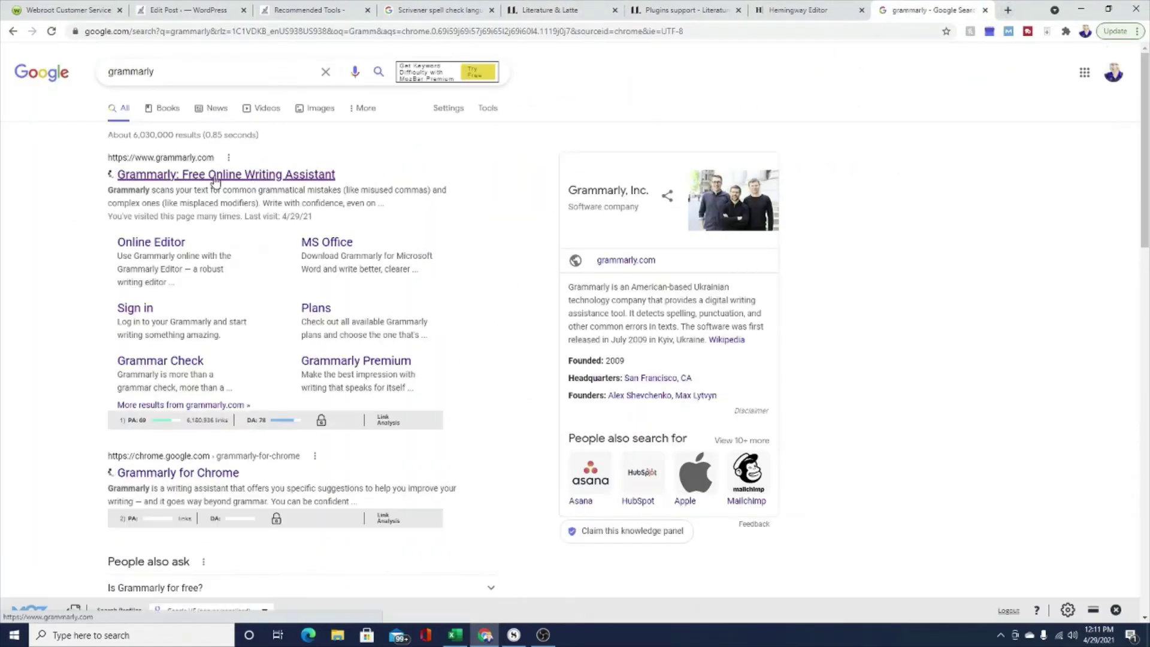
pyautogui.click(217, 176)
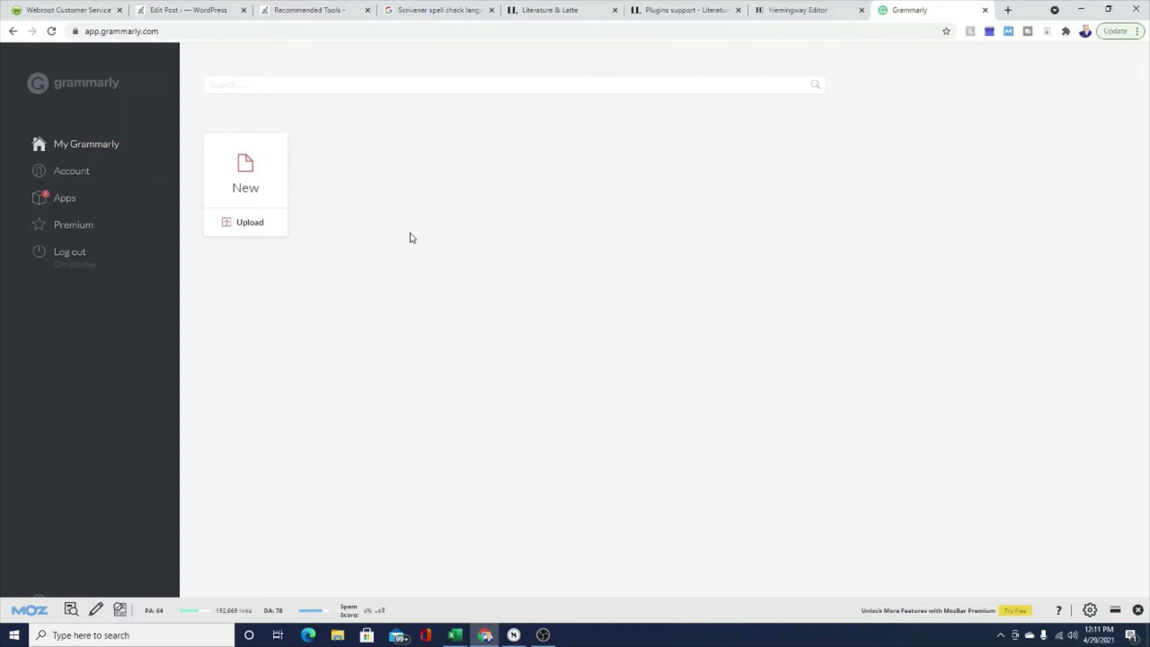
# Step: Copy the whole Scrivener template text and paste it into a new Grammarly document
pyautogui.hotkey('alt', 'Tab')
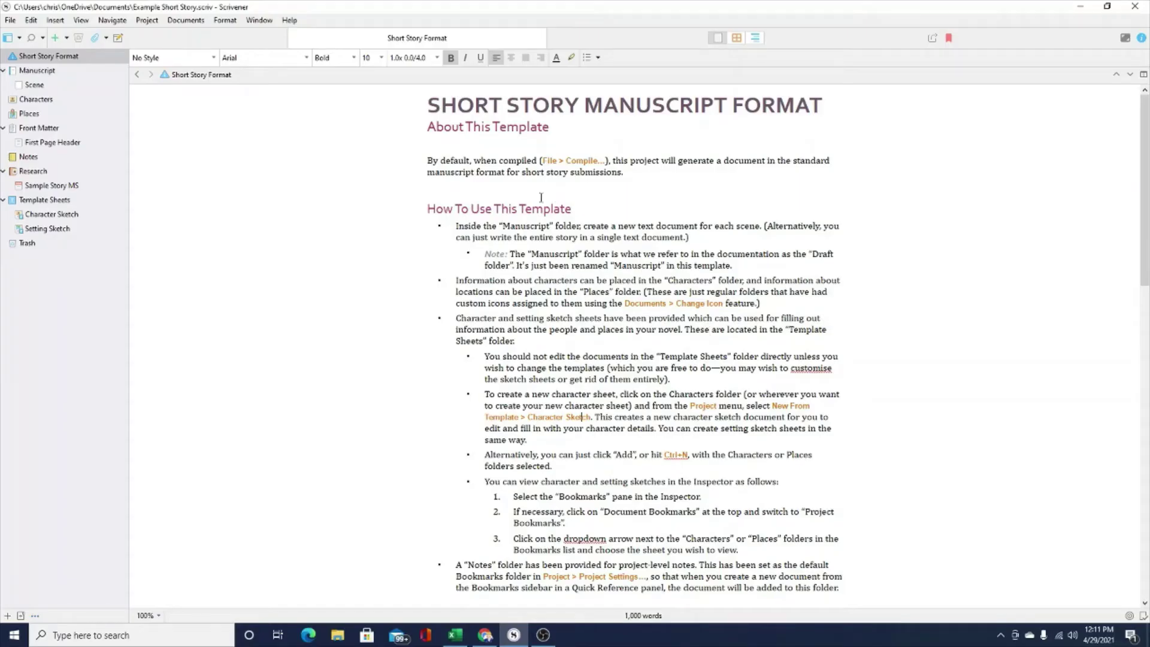
pyautogui.hotkey('ctrl', 'a')
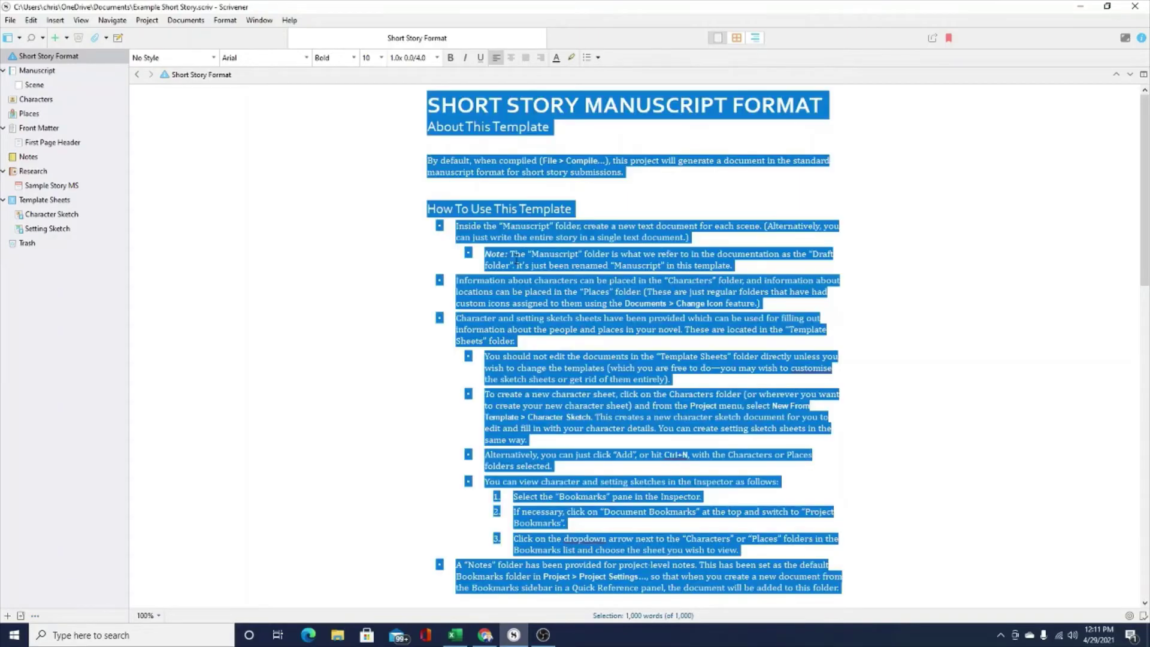
pyautogui.rightClick(537, 263)
pyautogui.click(571, 291)
pyautogui.click(485, 635)
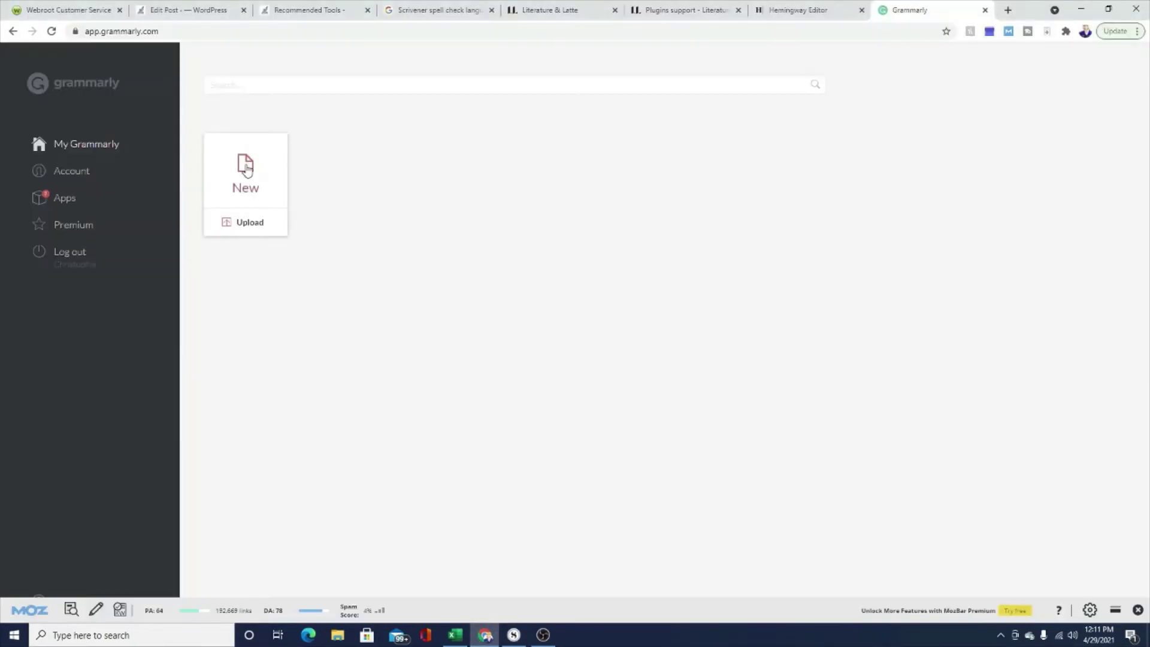
pyautogui.click(258, 170)
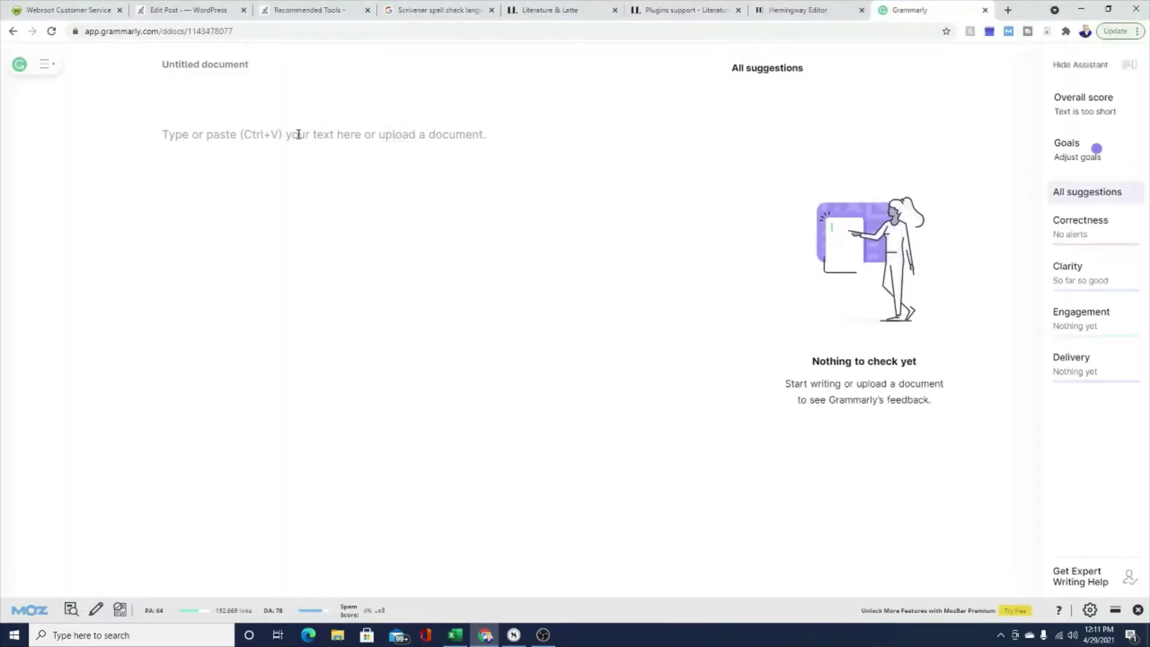
pyautogui.hotkey('ctrl', 'v')
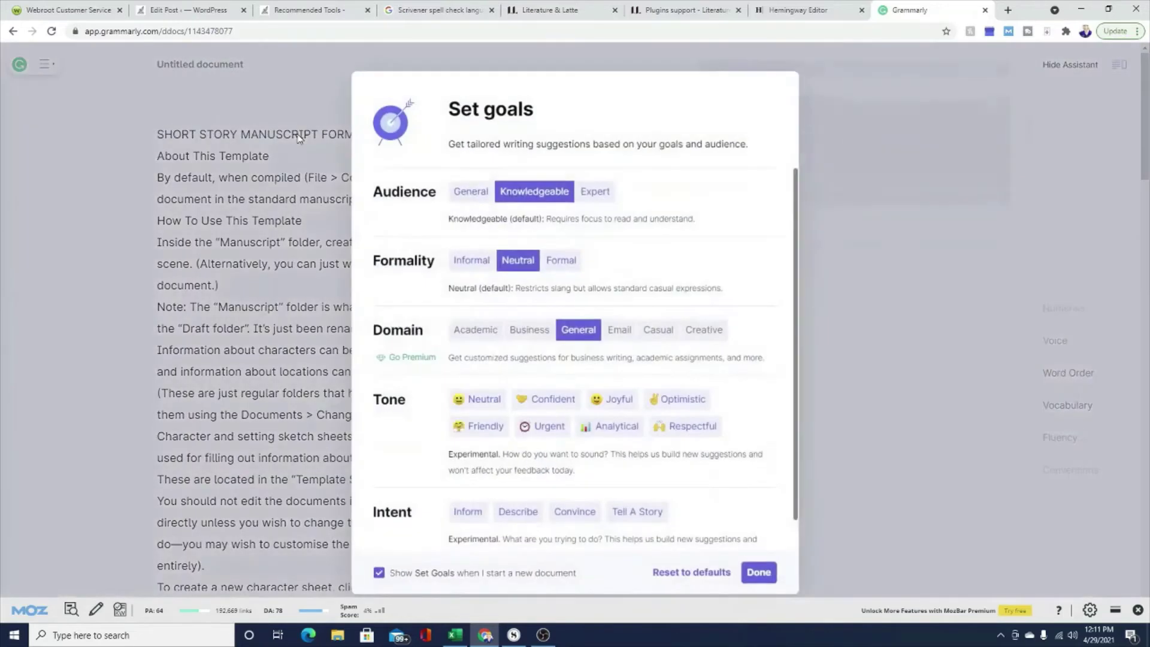
# Step: Dismiss the writing goals with Done and scroll through the pasted text and its suggestions
pyautogui.click(758, 572)
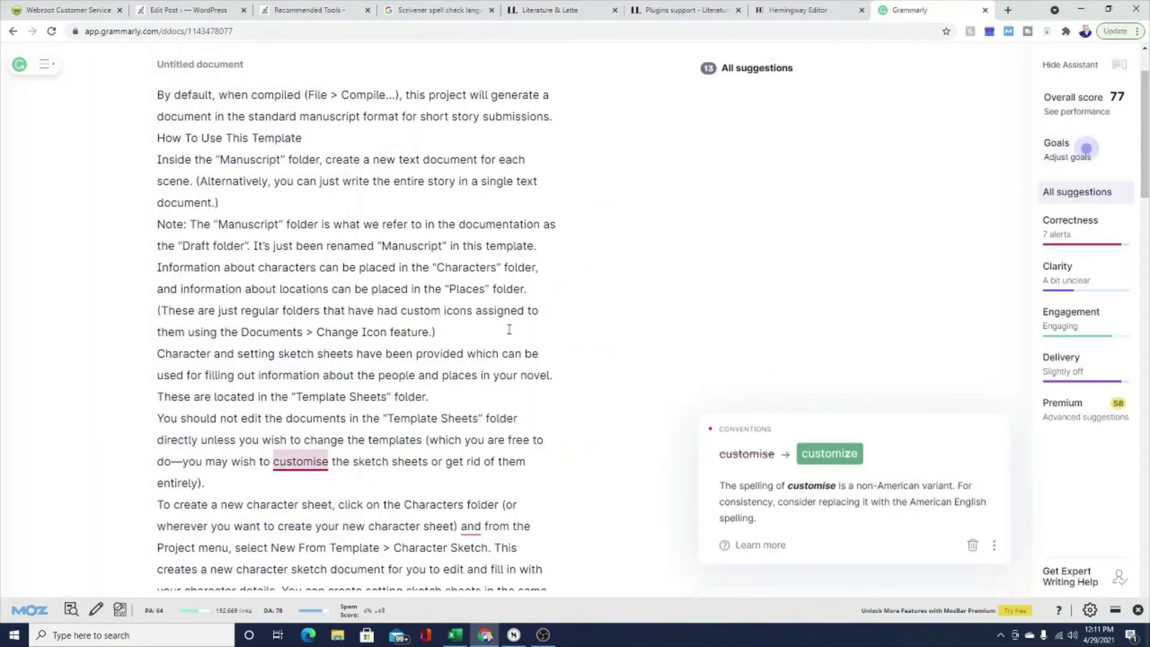
pyautogui.scroll(-20, 500, 294)
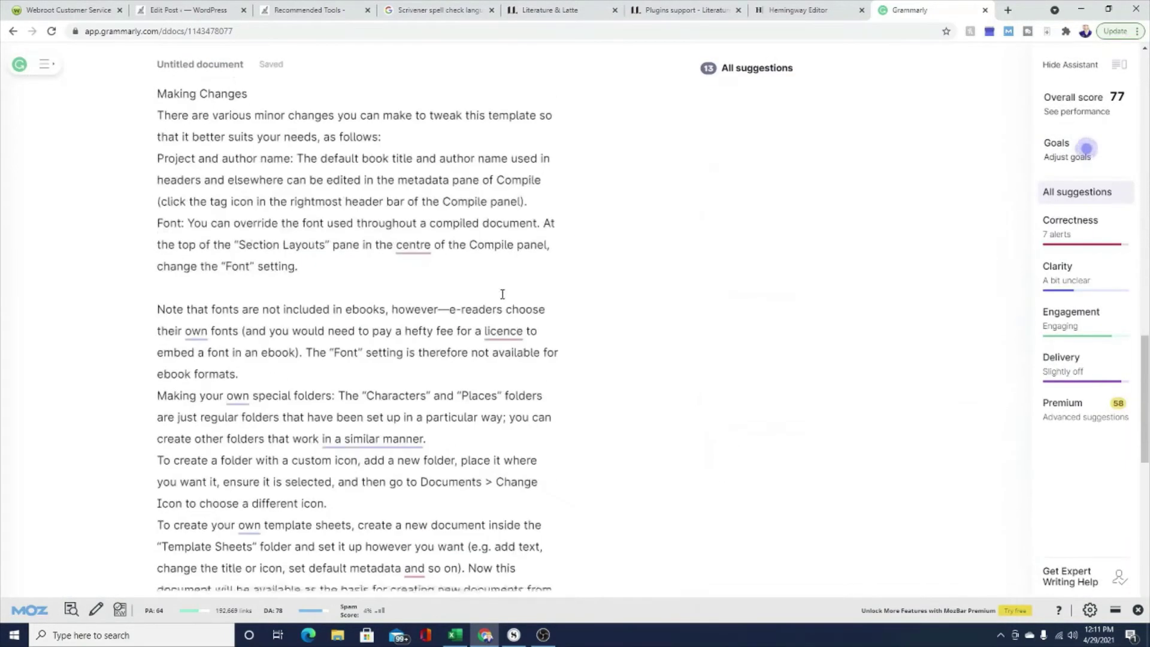
pyautogui.scroll(15, 503, 294)
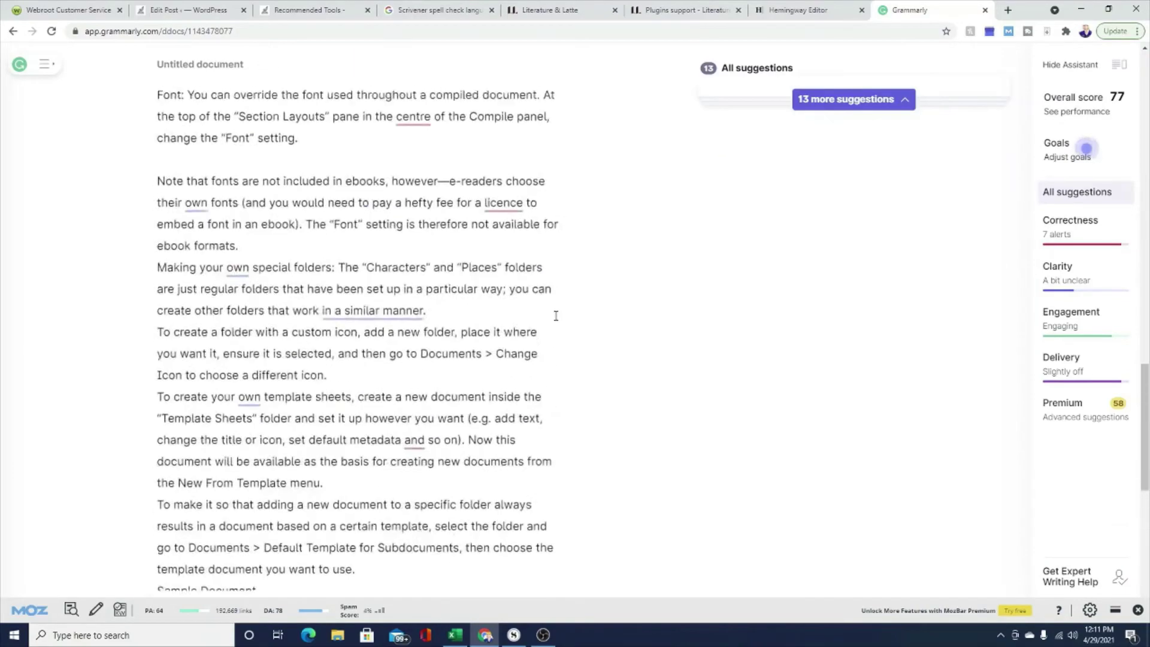
pyautogui.scroll(10, 556, 318)
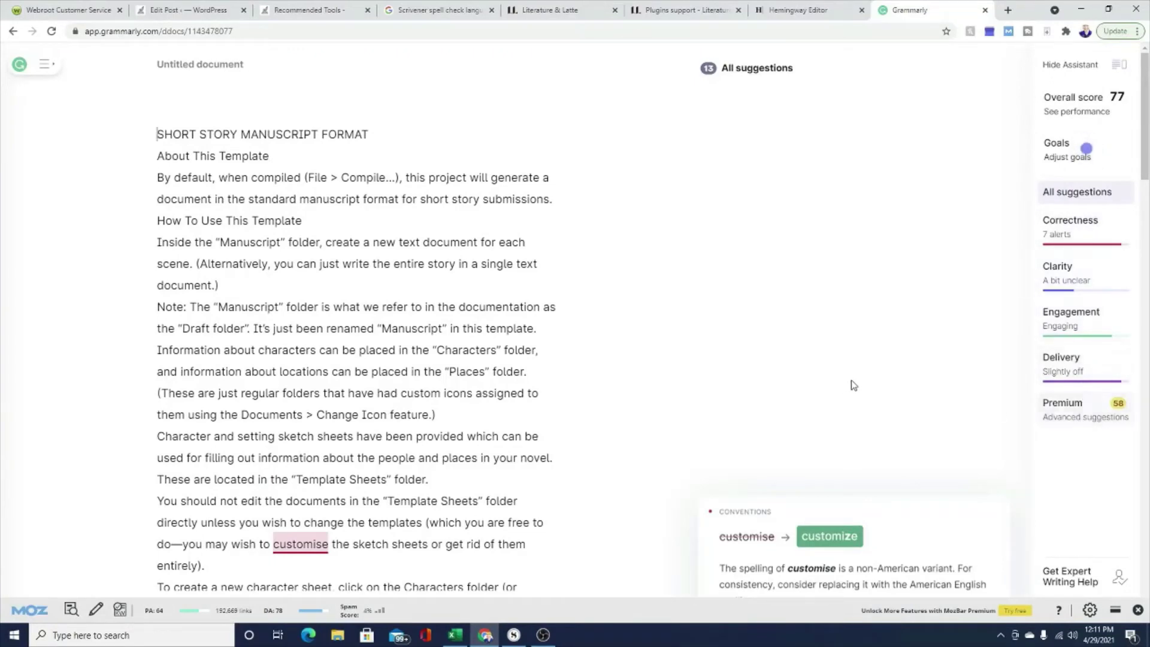
pyautogui.scroll(-5, 855, 385)
pyautogui.scroll(5, 828, 369)
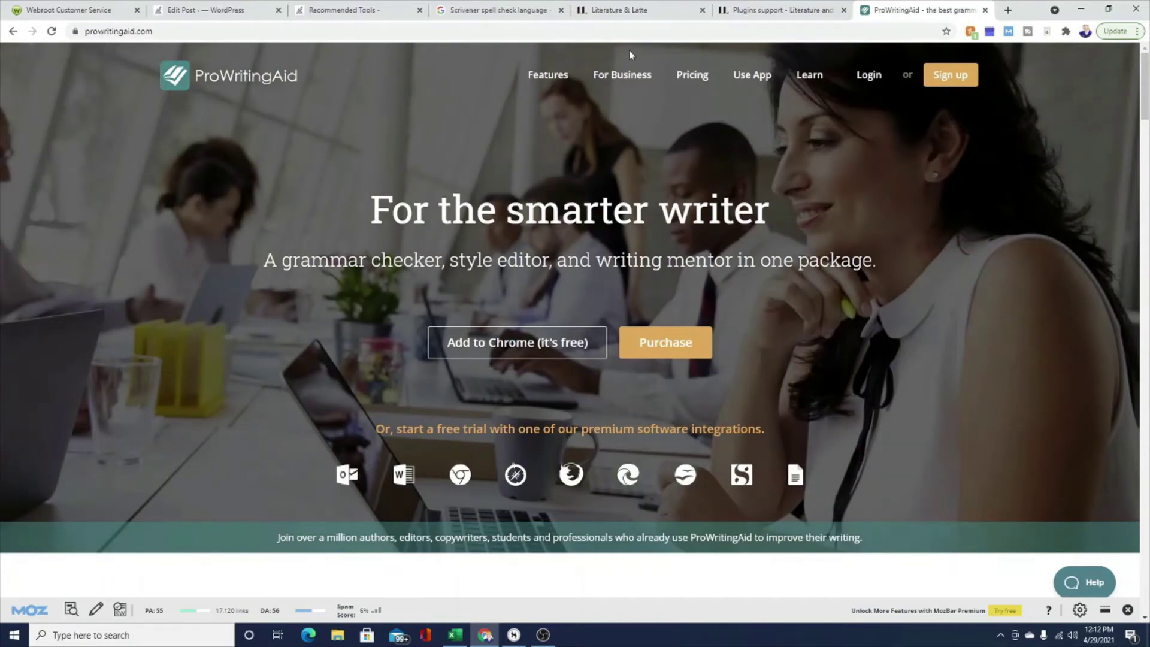
# Step: Review ProWritingAid pricing ($20 monthly, $79 yearly, $399 lifetime), dismiss the coupon popup, then switch to Literature & Latte
pyautogui.click(690, 73)
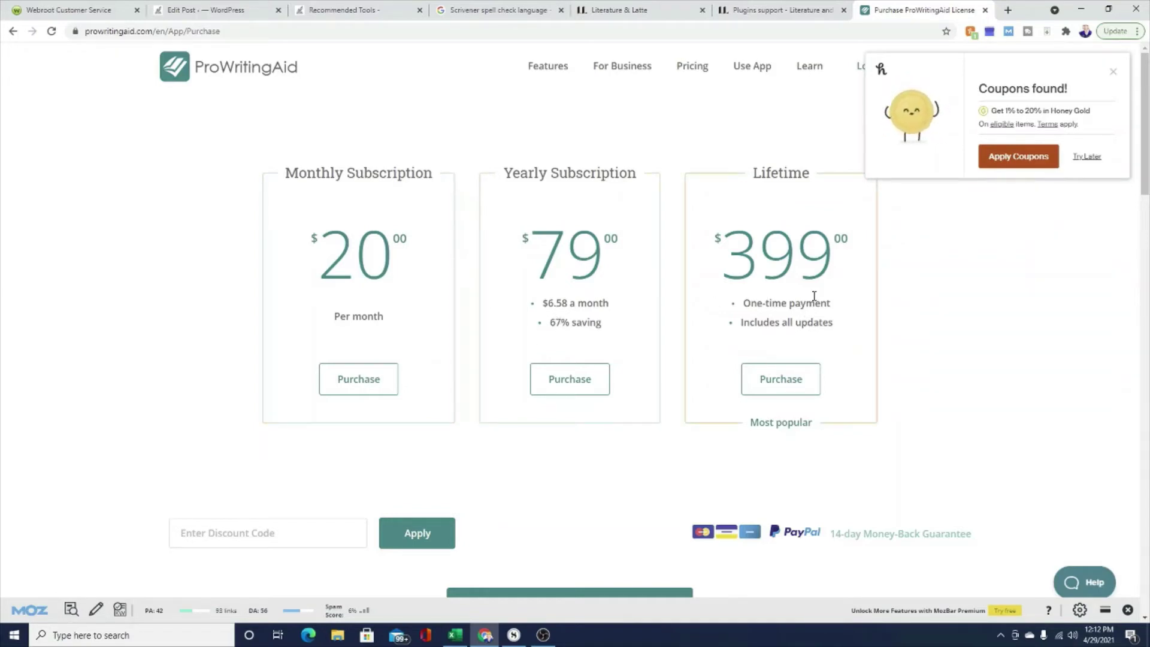
pyautogui.click(1112, 72)
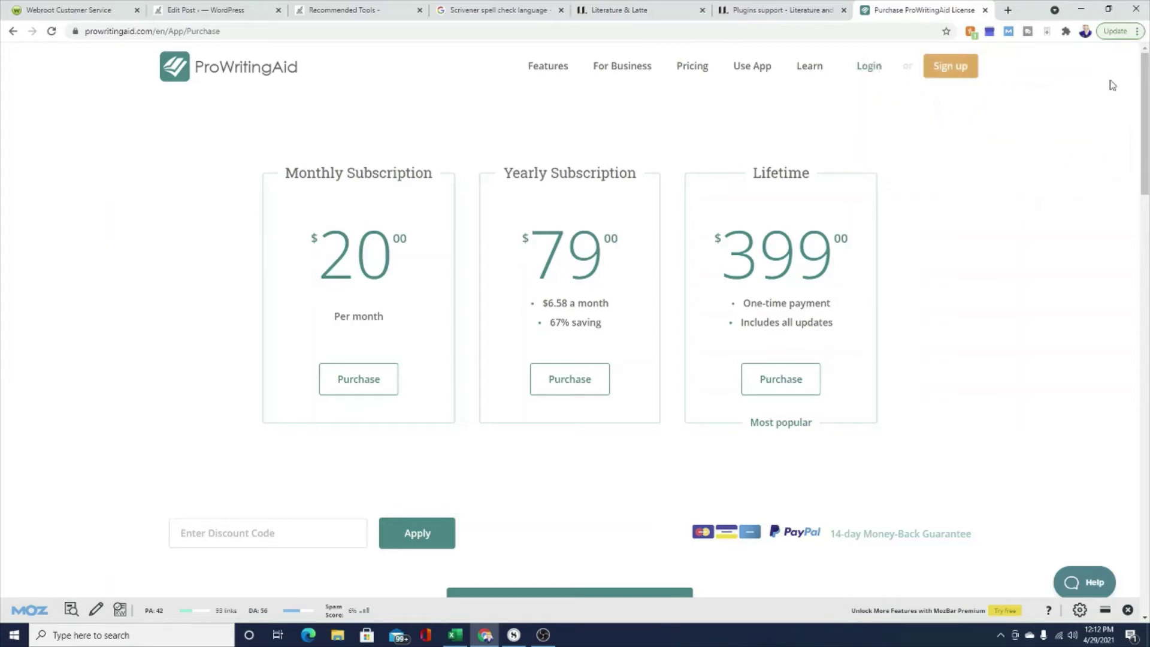
pyautogui.scroll(-3, 491, 406)
pyautogui.scroll(3, 579, 368)
pyautogui.click(636, 13)
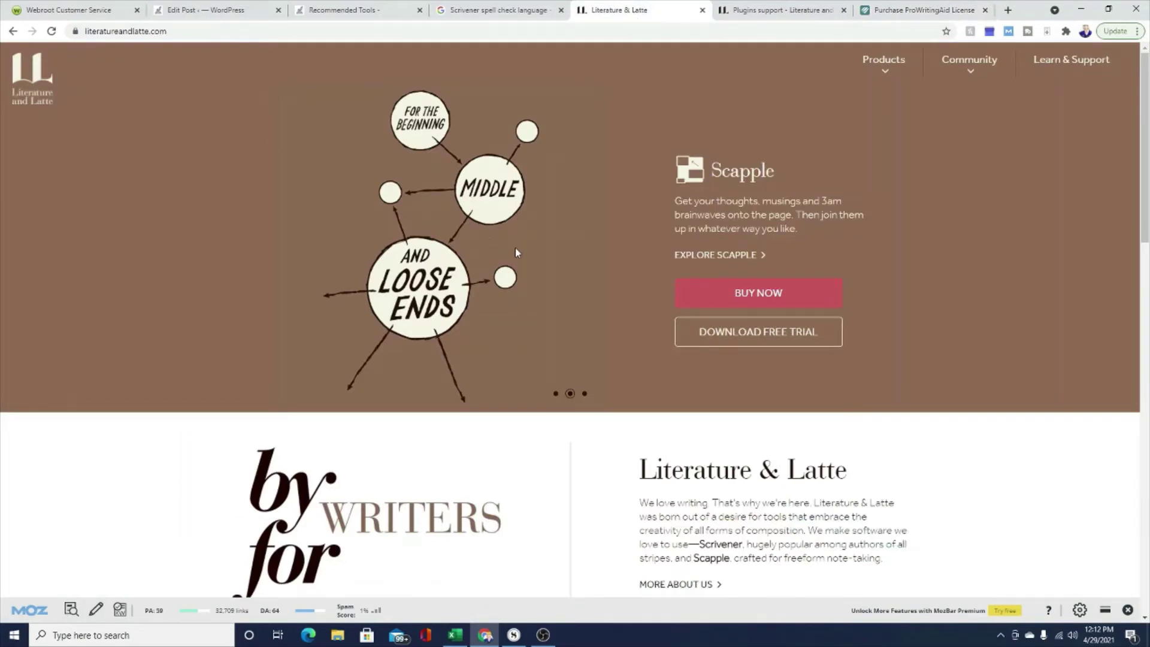
# Step: Check the plugins support thread and ProWritingAid pricing tabs, then return to the Scrivener project
pyautogui.click(789, 11)
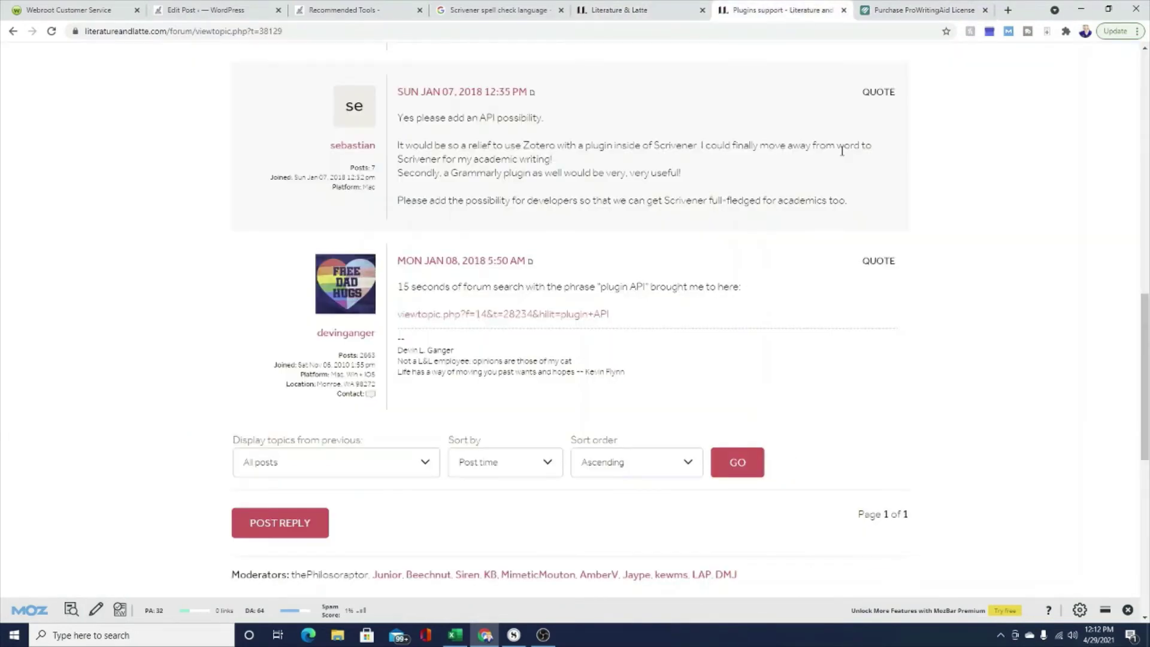
pyautogui.click(902, 17)
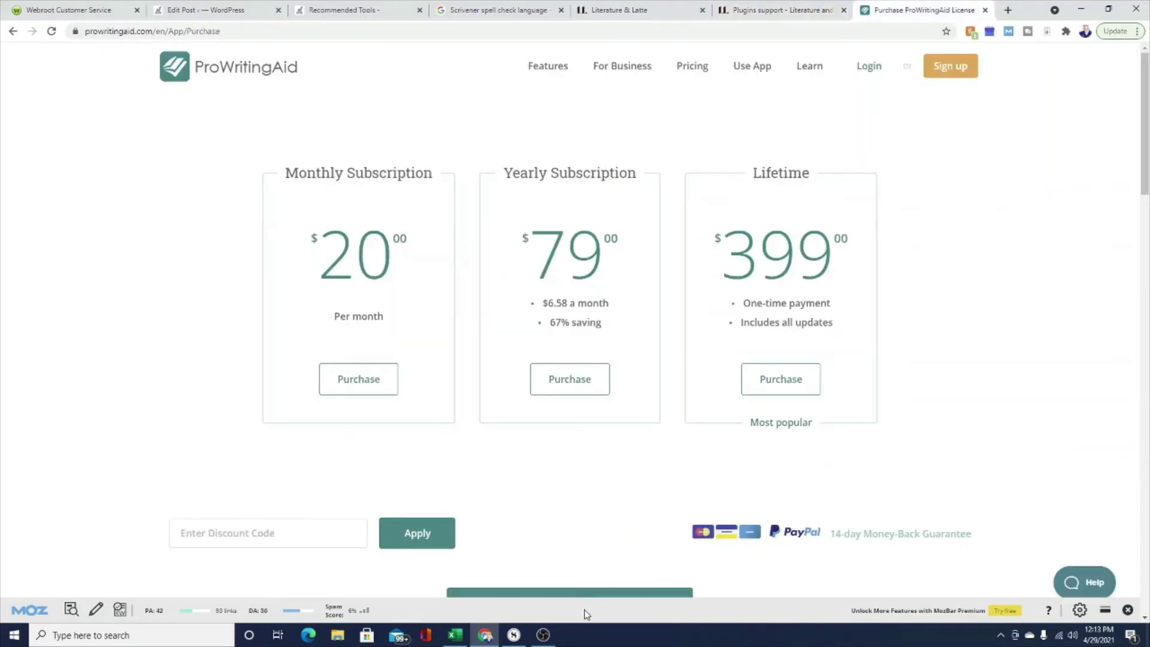
pyautogui.click(543, 634)
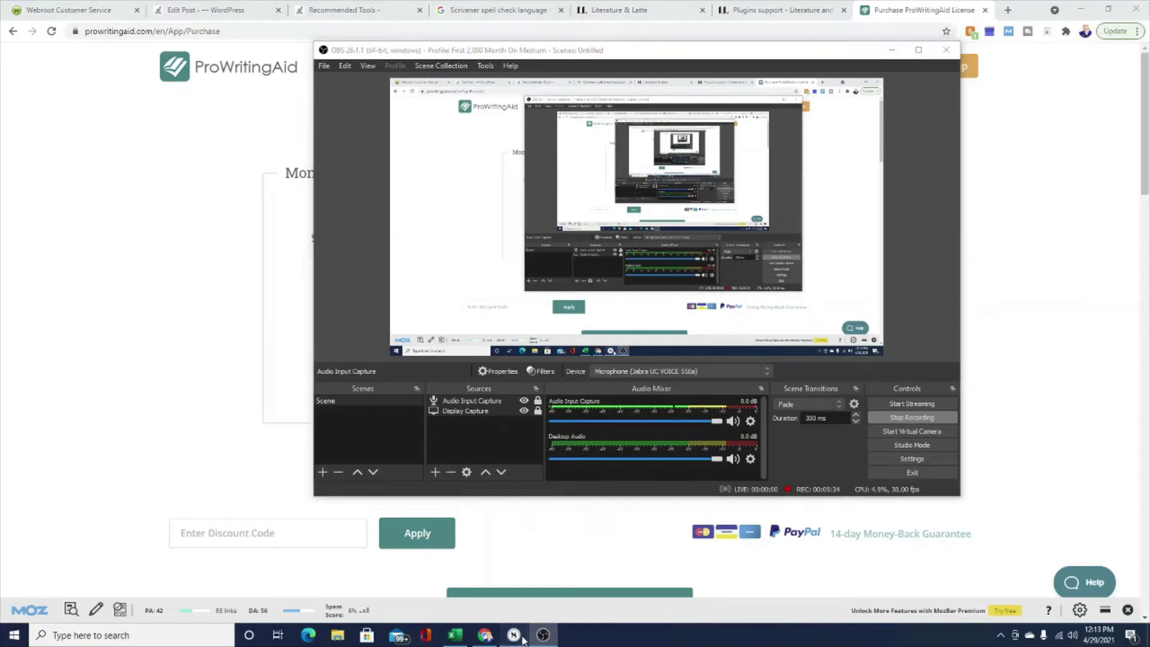
pyautogui.click(514, 634)
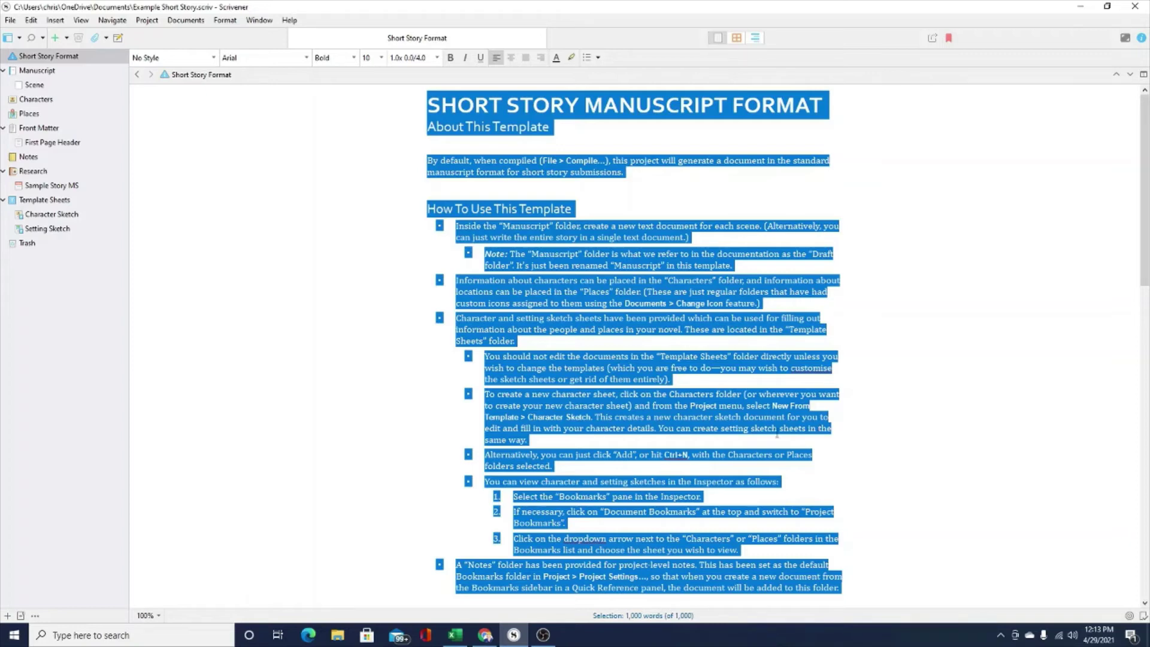
# Step: Go back from ProWritingAid pricing to its homepage and dismiss the Honey tips panel
pyautogui.click(485, 635)
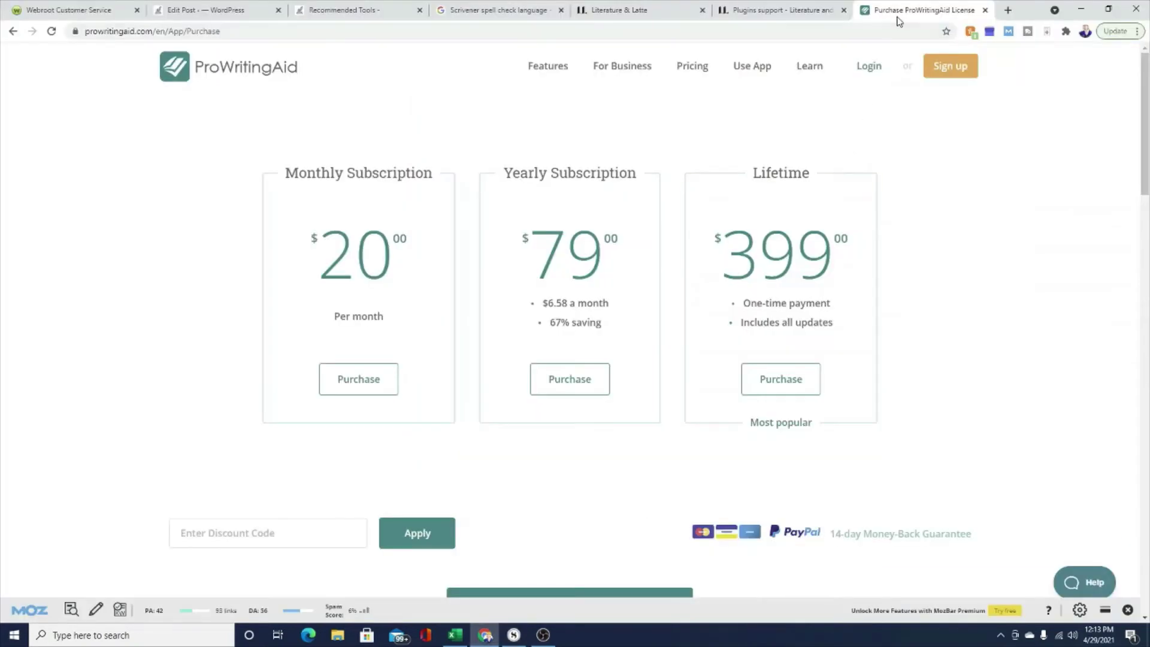
pyautogui.hotkey('alt', 'Left')
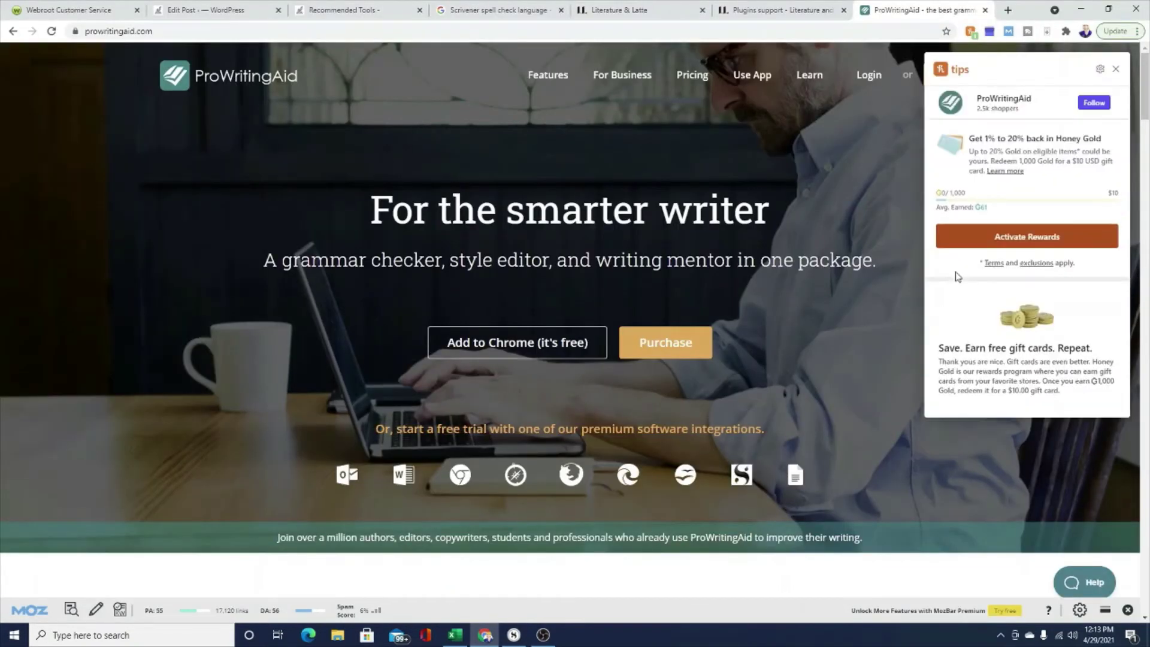
pyautogui.click(1115, 69)
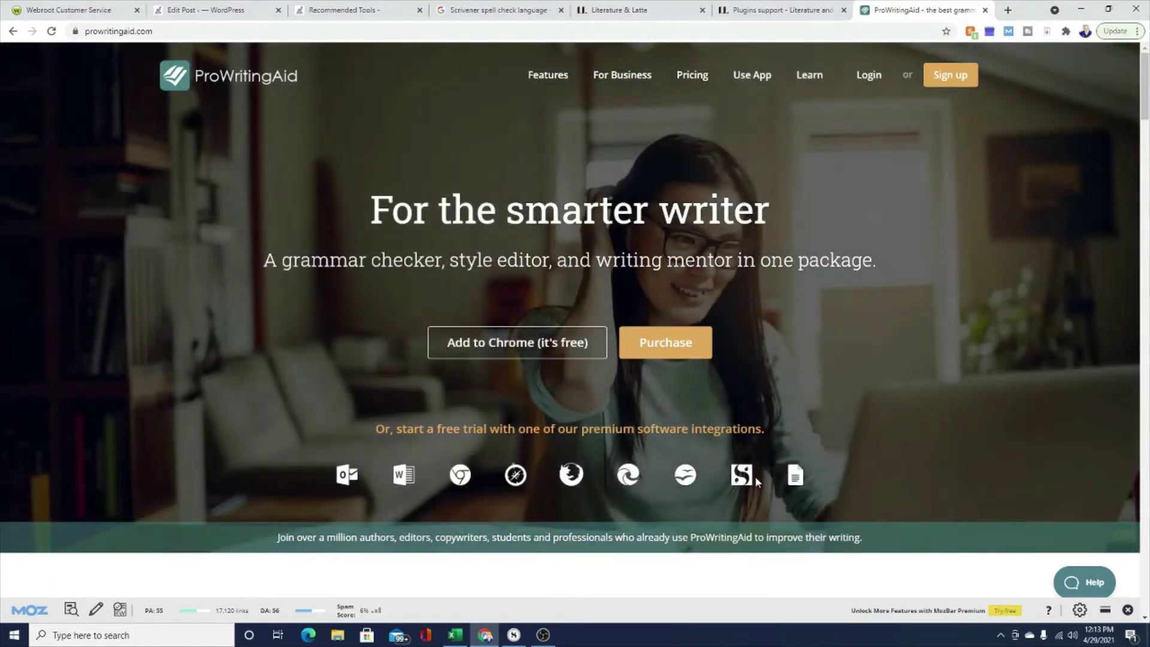
# Step: Deselect the Scrivener manuscript text, then return to the browser's Literature & Latte homepage
pyautogui.click(513, 634)
pyautogui.click(842, 338)
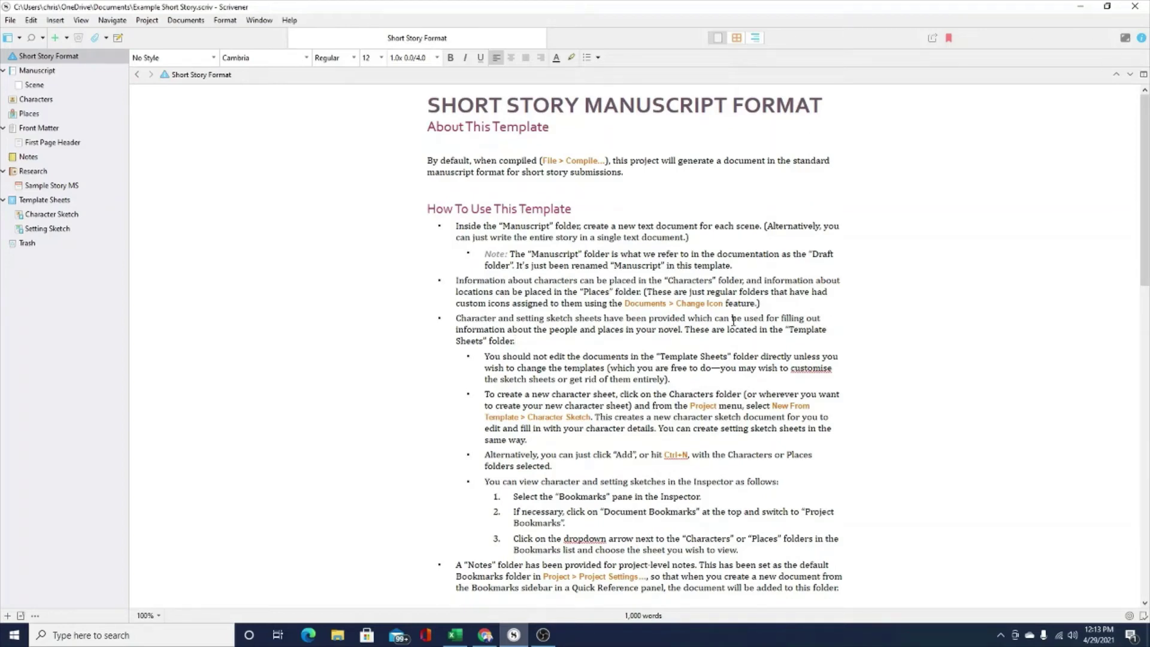
pyautogui.click(481, 639)
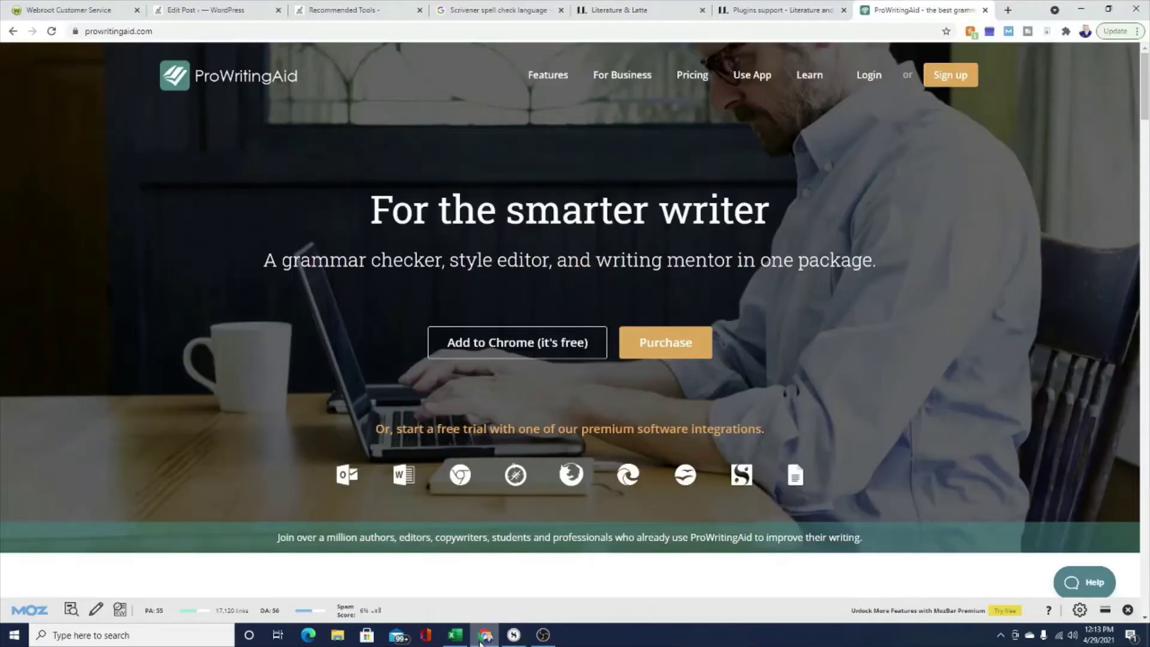
pyautogui.click(620, 10)
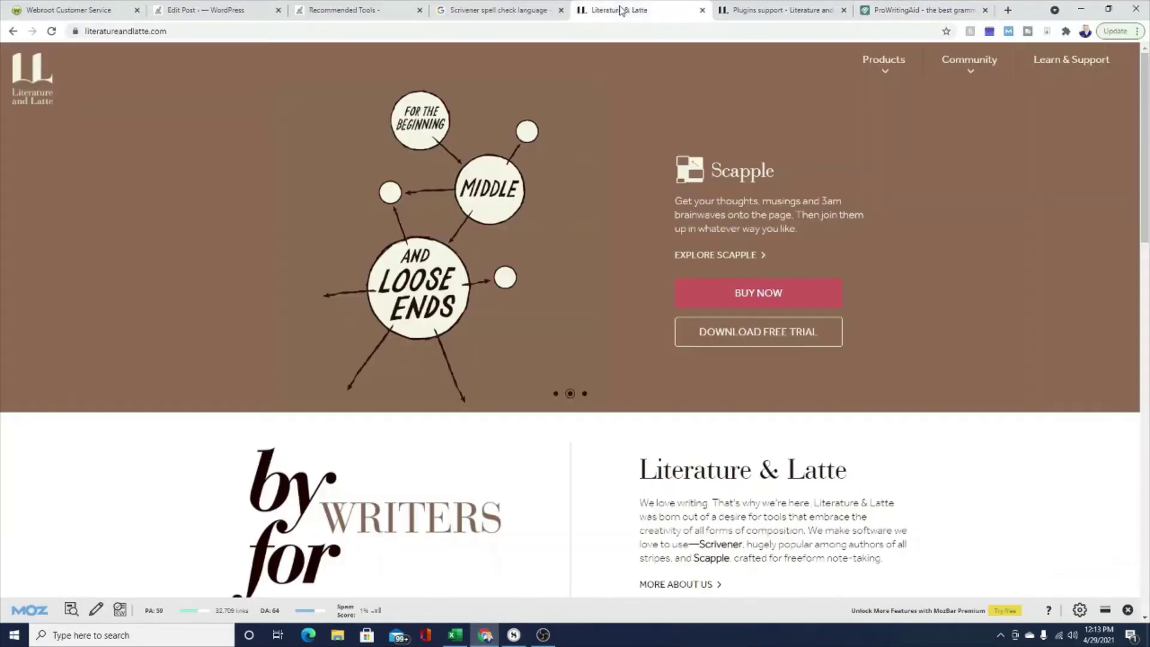
pyautogui.scroll(-12, 1000, 149)
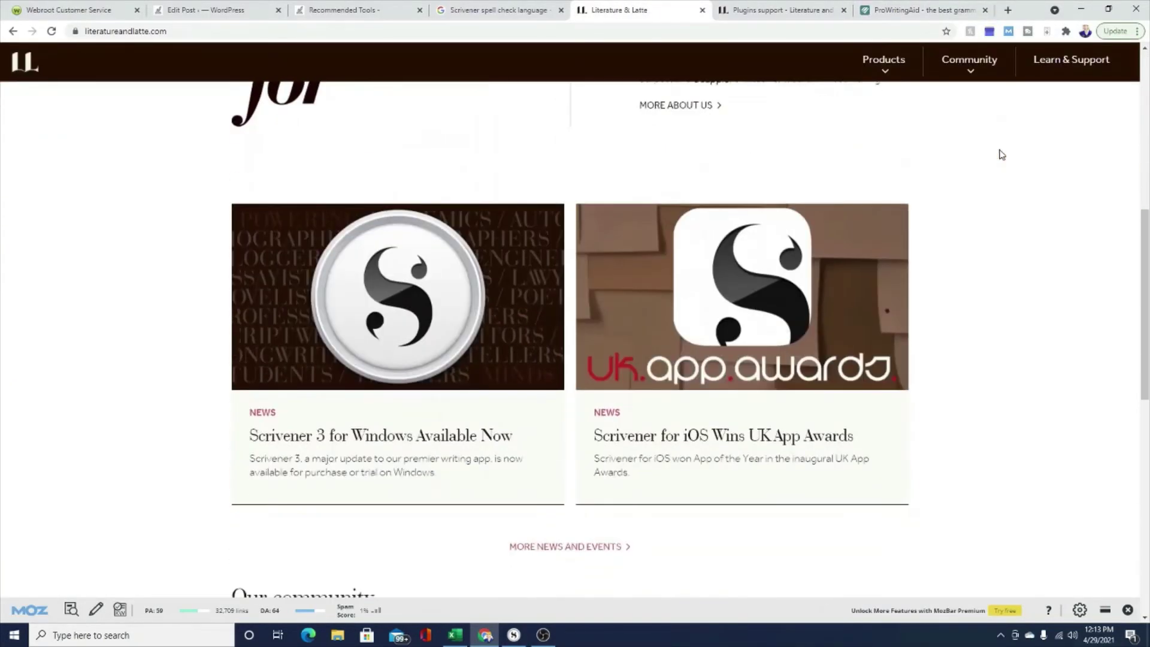
pyautogui.scroll(-7, 1002, 154)
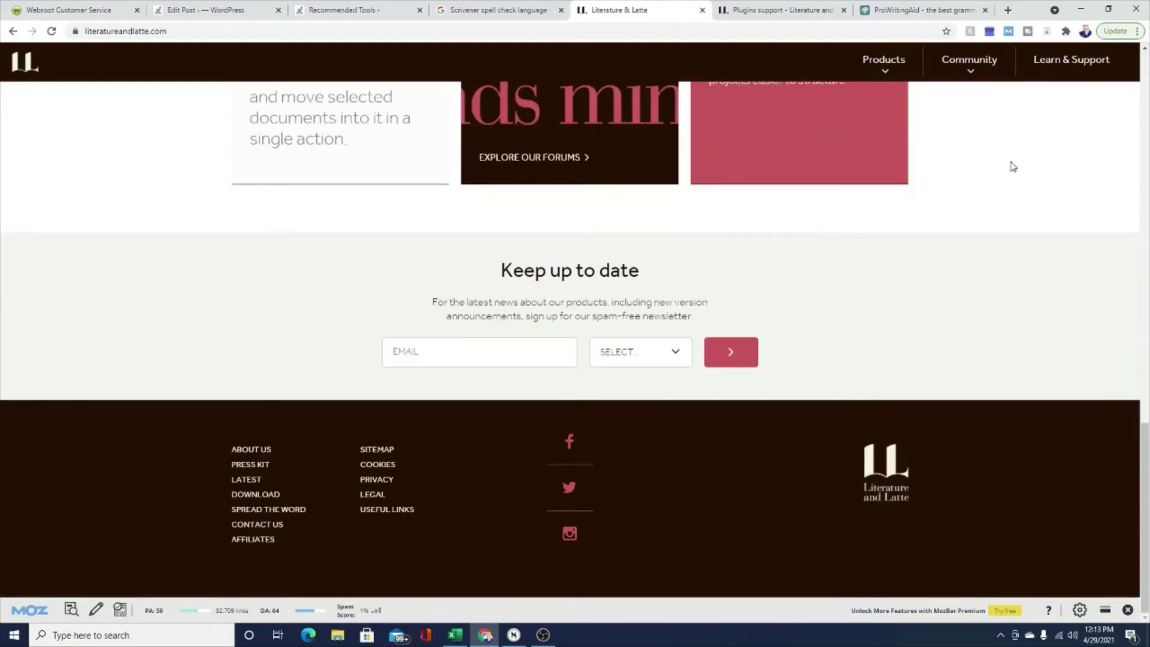
pyautogui.scroll(5, 1055, 224)
pyautogui.scroll(9, 1057, 227)
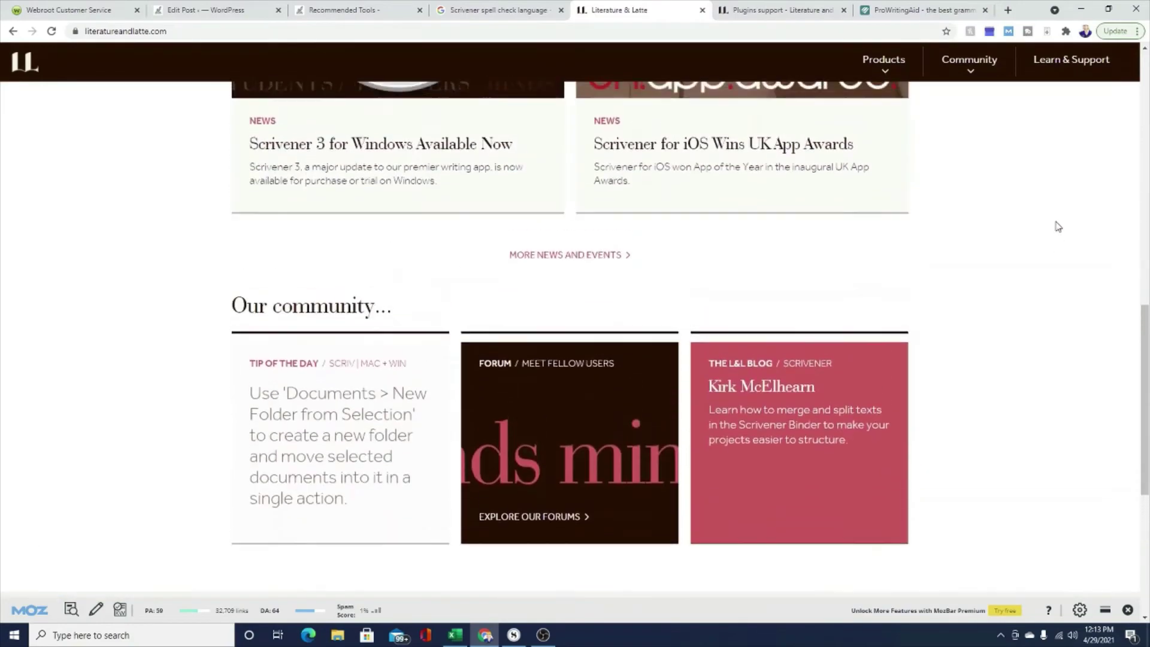
pyautogui.scroll(5, 1057, 227)
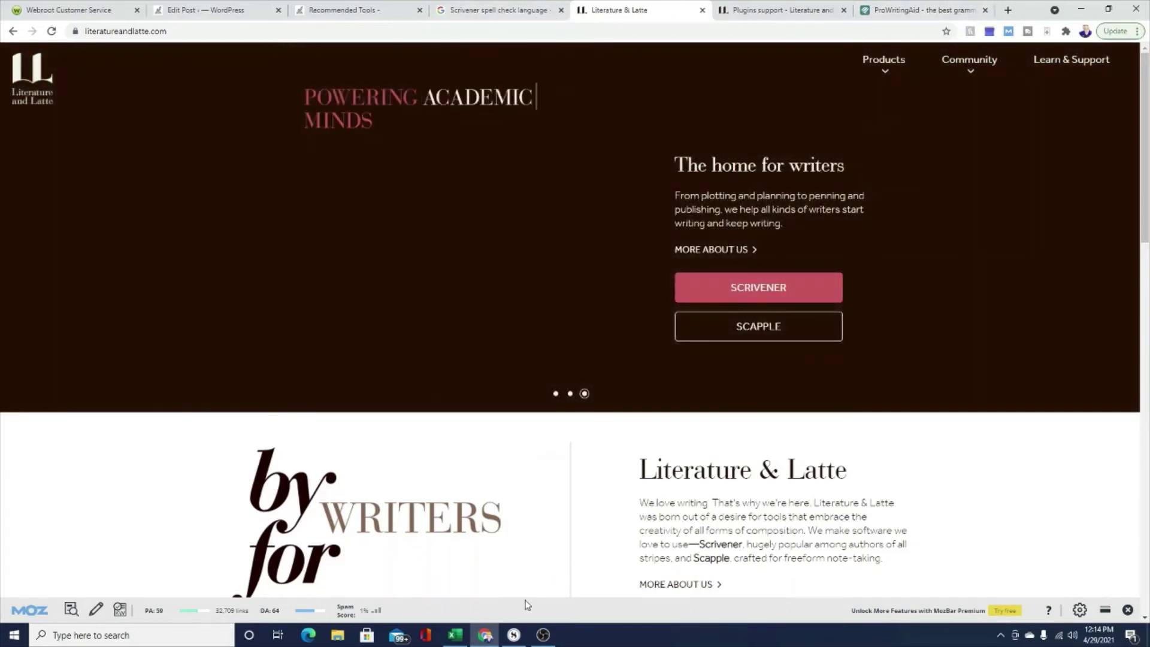
# Step: Select all 1,000 words of the Short Story Format text, then scroll the WordPress spellcheck post
pyautogui.click(514, 635)
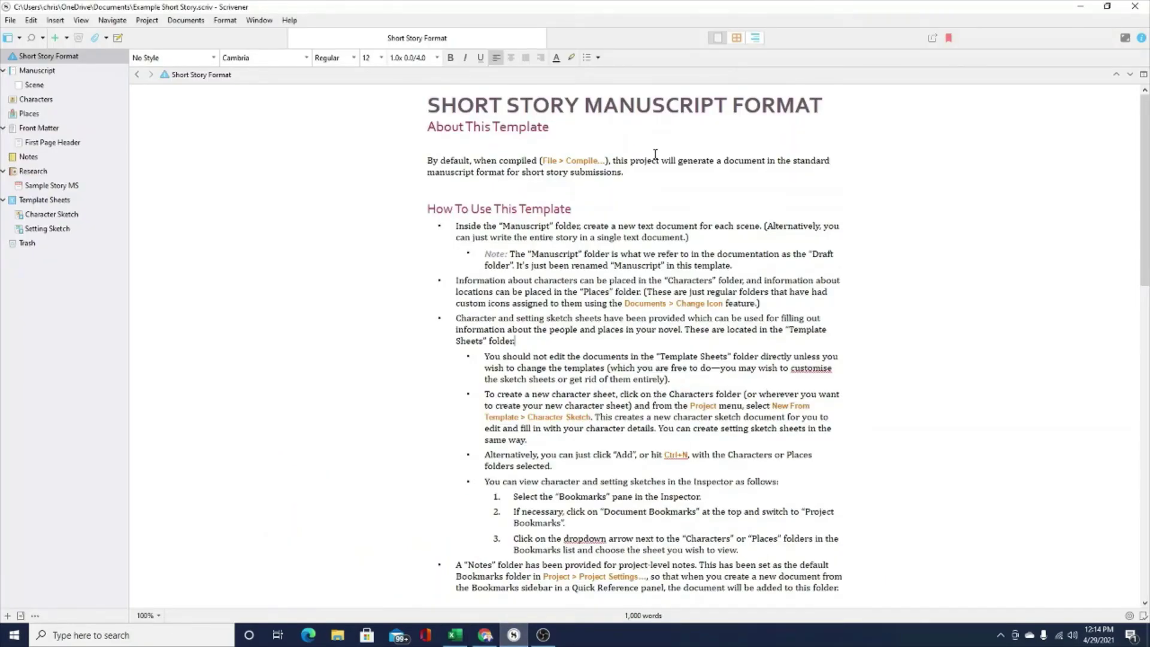
pyautogui.hotkey('ctrl', 'a')
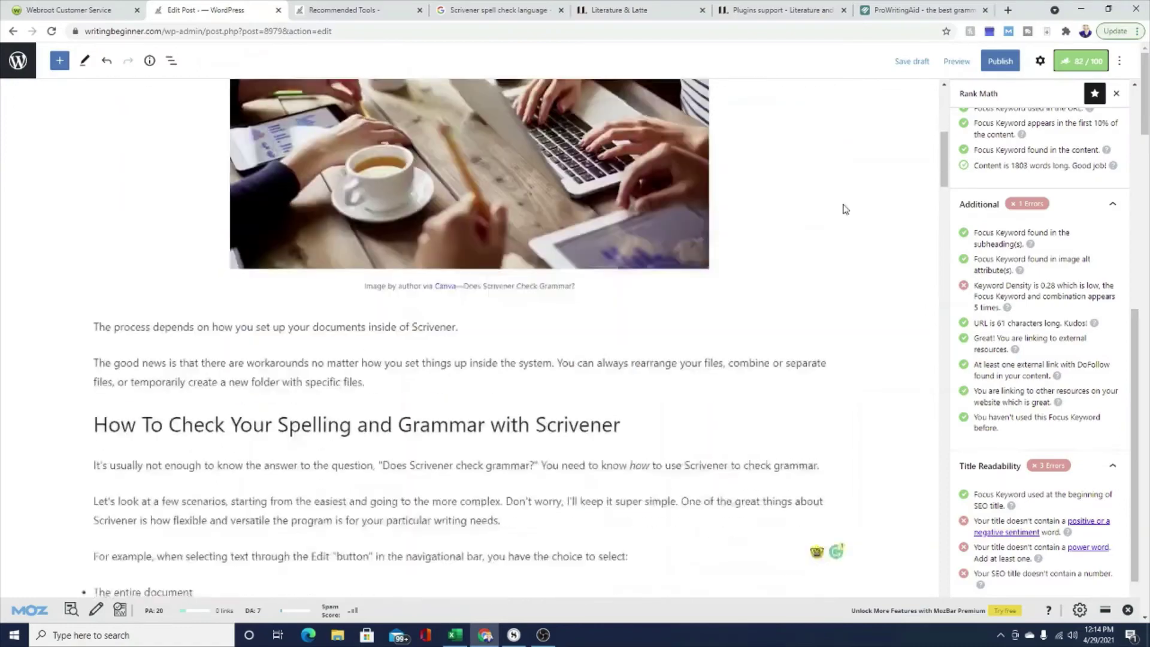
pyautogui.scroll(-5, 845, 208)
# Step: Scroll the WordPress post down to "Best Scrivener Addons?" and switch back to Scrivener
pyautogui.scroll(-4, 691, 328)
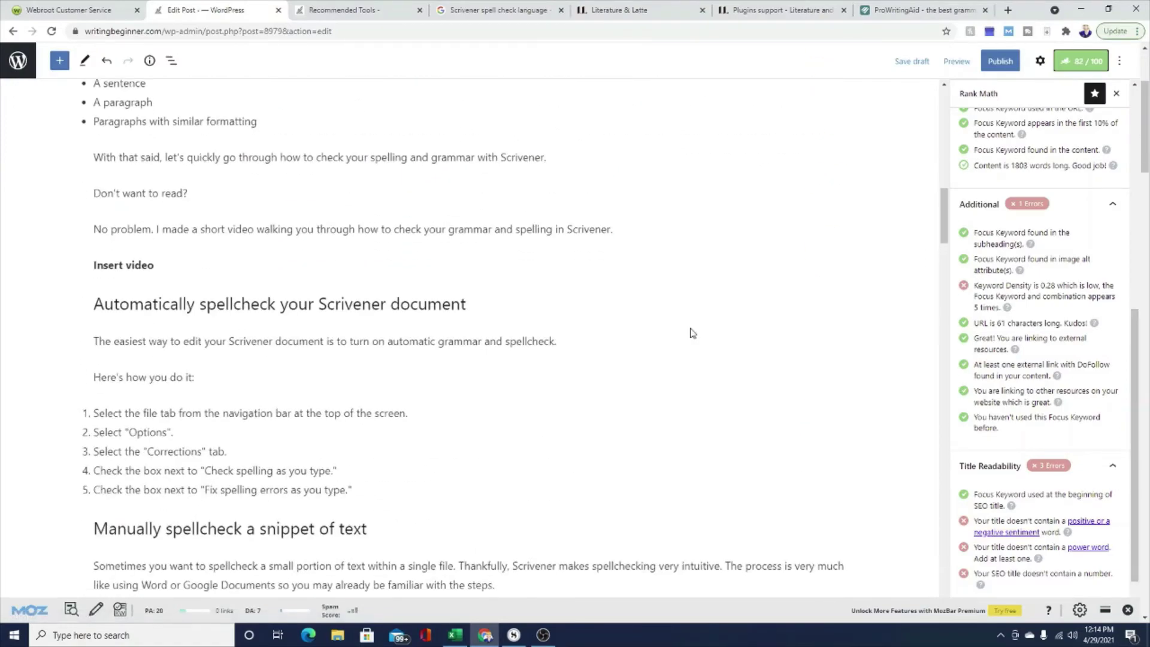
pyautogui.scroll(-15, 691, 333)
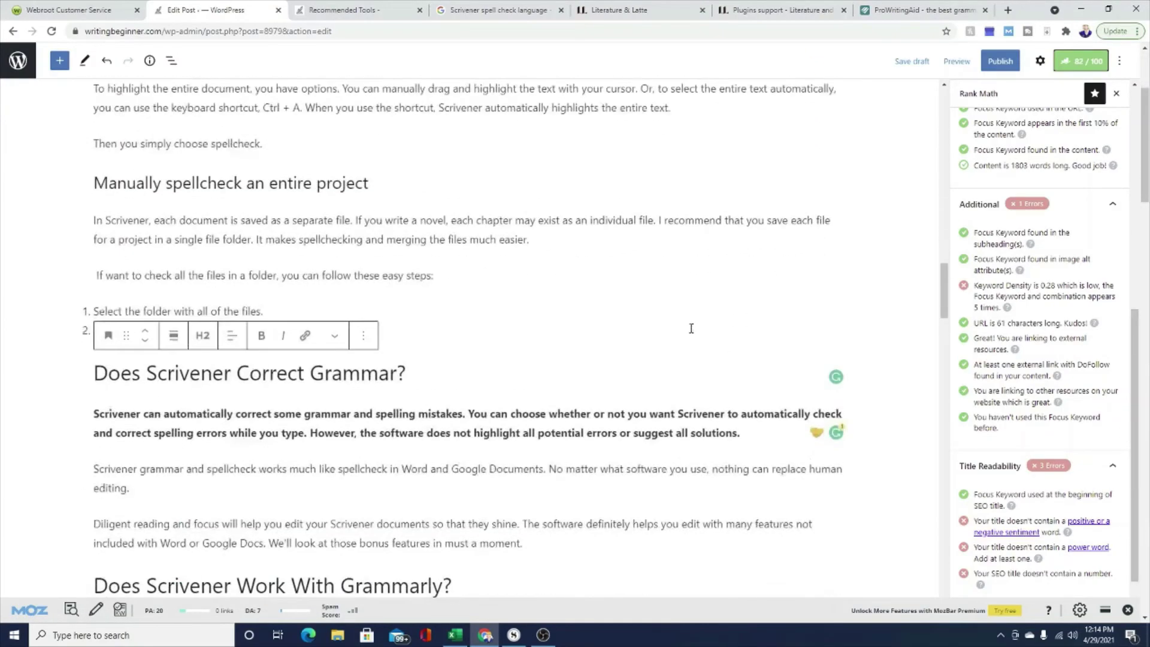
pyautogui.scroll(-15, 691, 333)
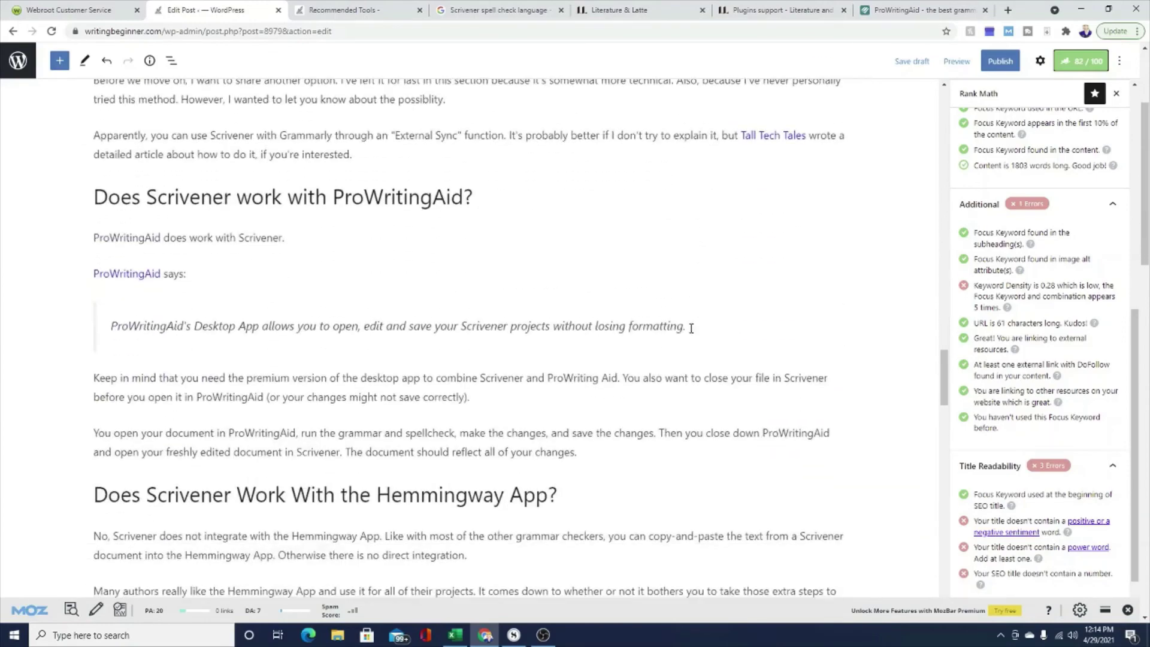
pyautogui.scroll(-12, 691, 328)
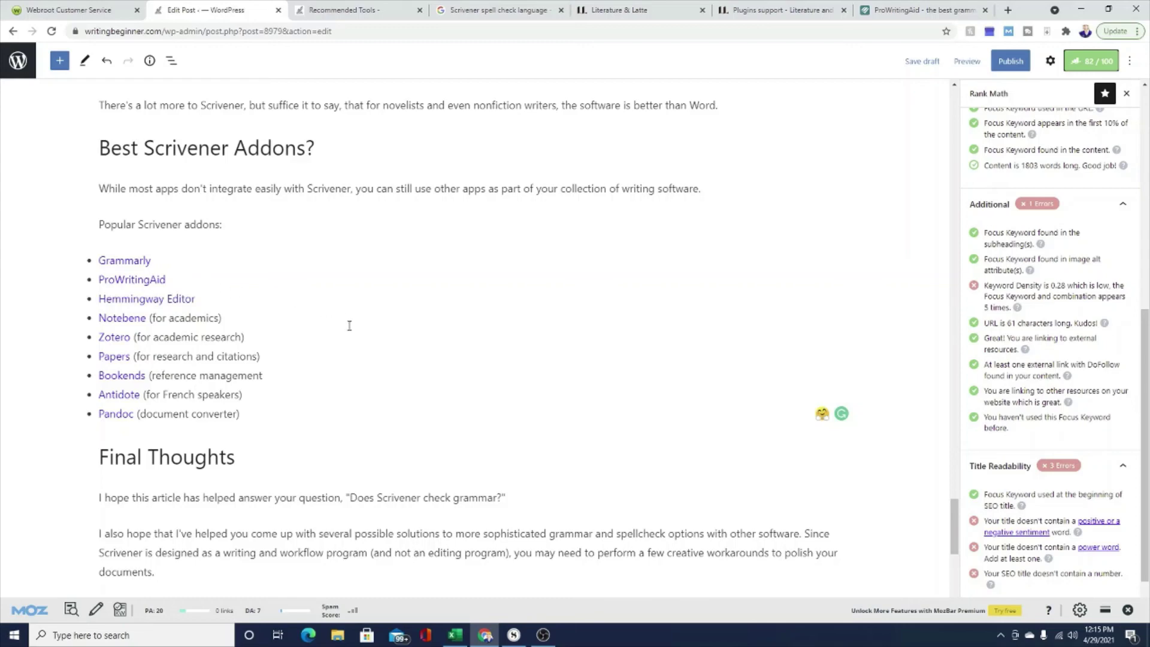
pyautogui.hotkey('alt', 'Tab')
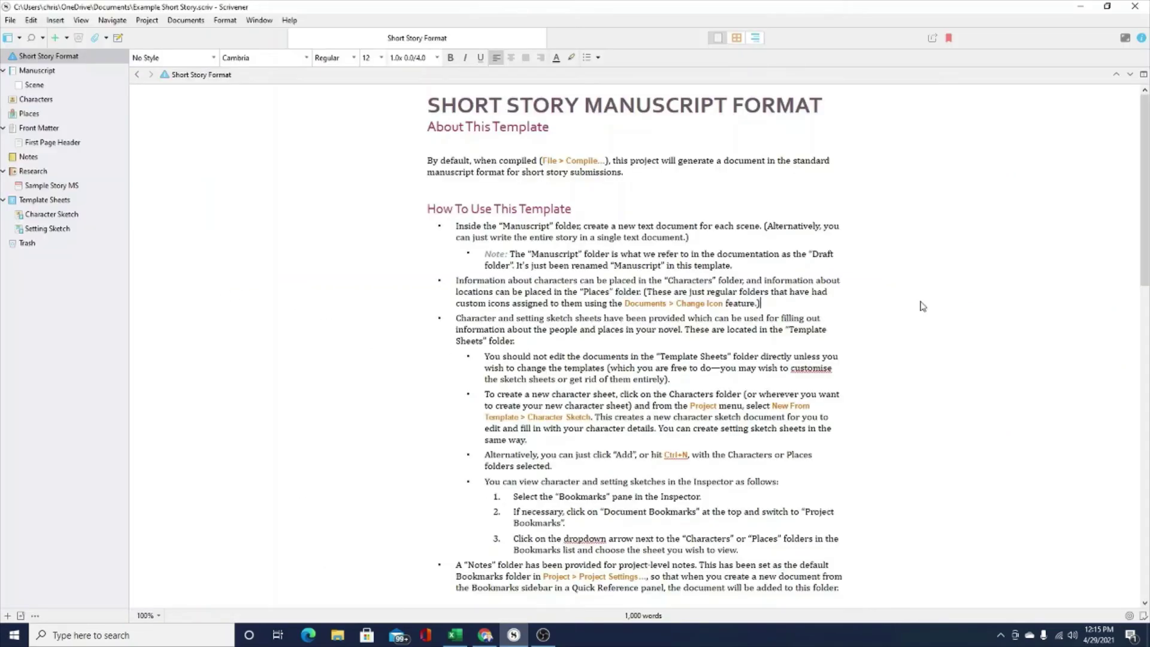